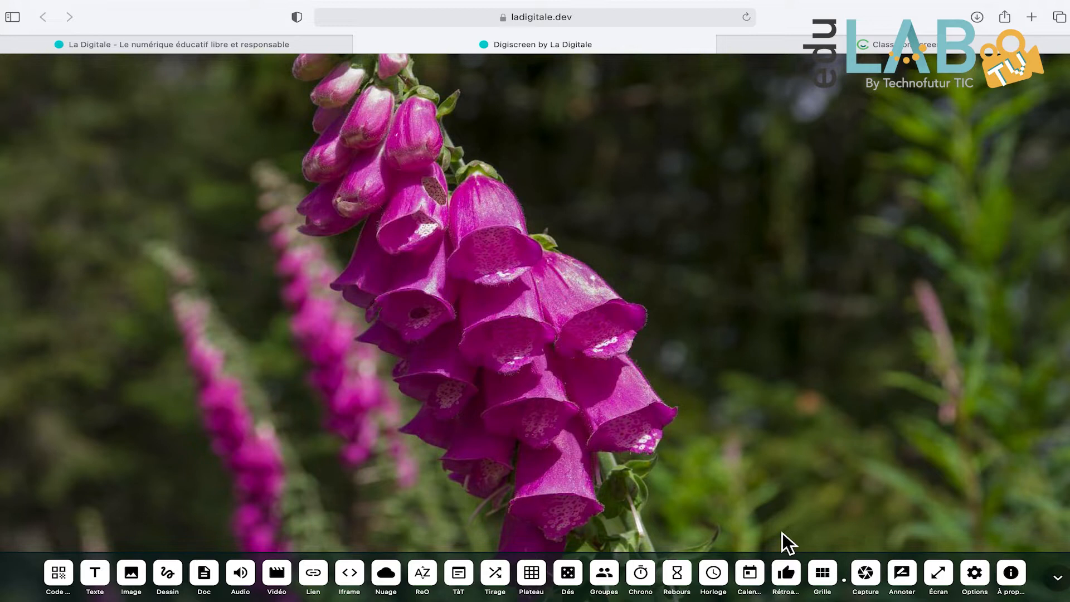
- View the Classroomscreen board for comparison, return to Digiscreen and place a QR code widget in the board's upper-left corner
click(932, 48)
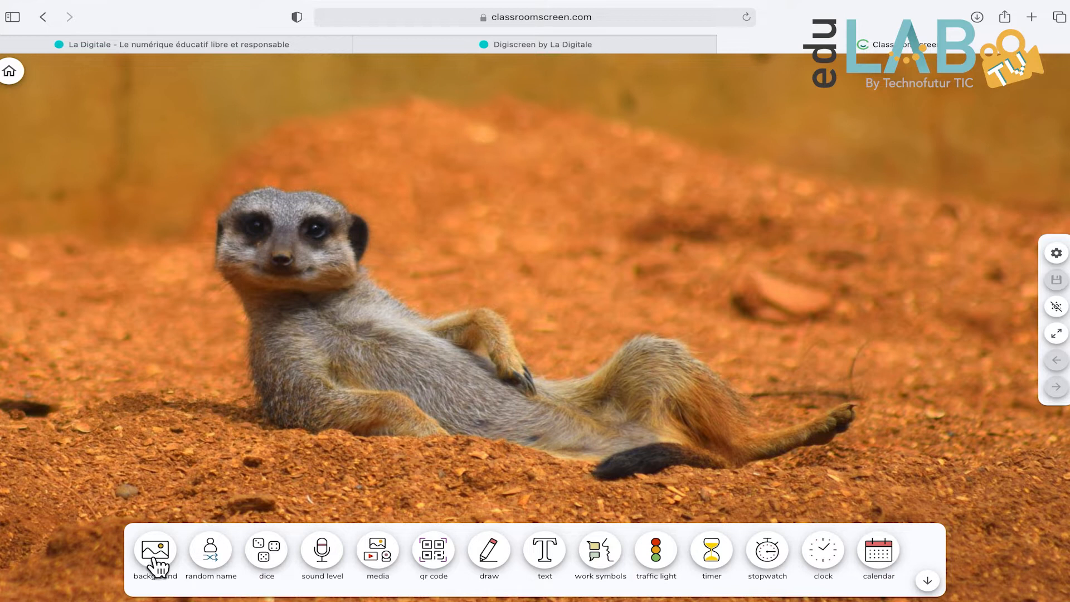
click(566, 46)
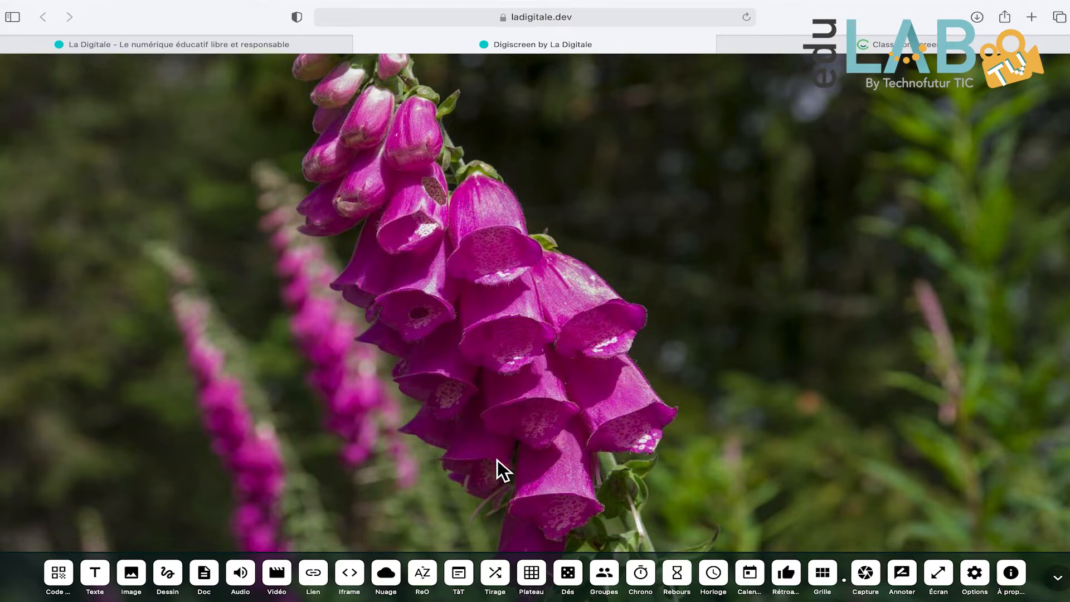
click(70, 583)
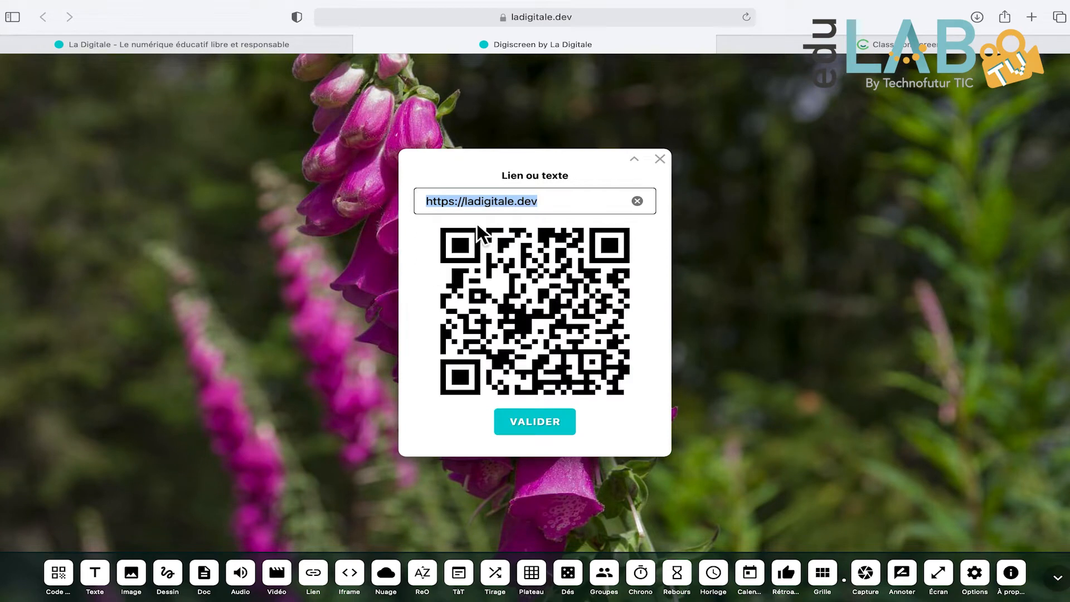
drag(535, 160, 150, 87)
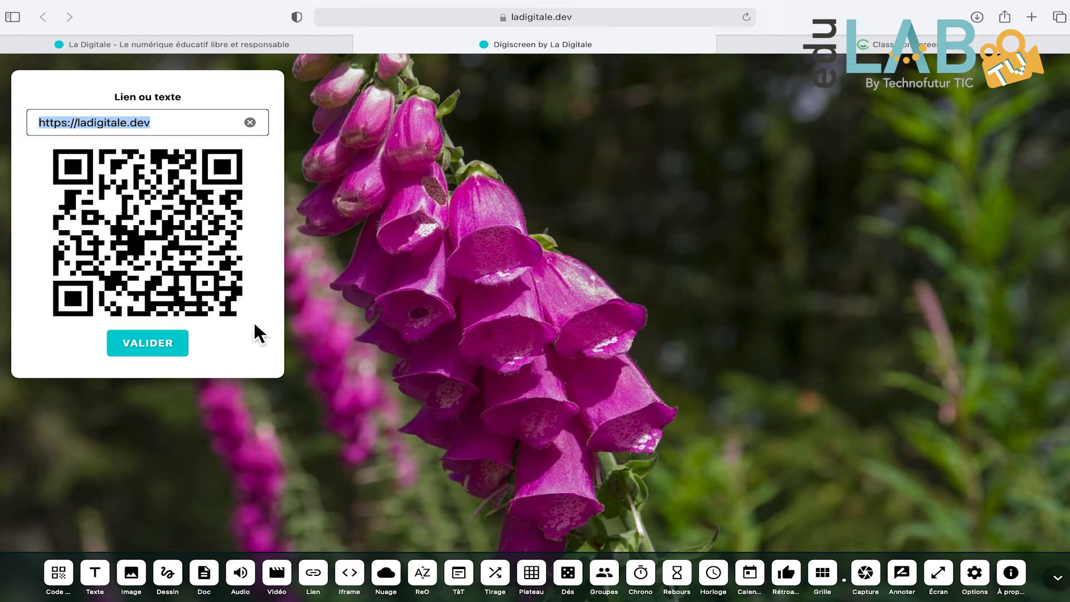
- Add image, audio and countdown widgets to the board and spread them out around the QR code widget
click(132, 574)
drag(544, 216, 891, 98)
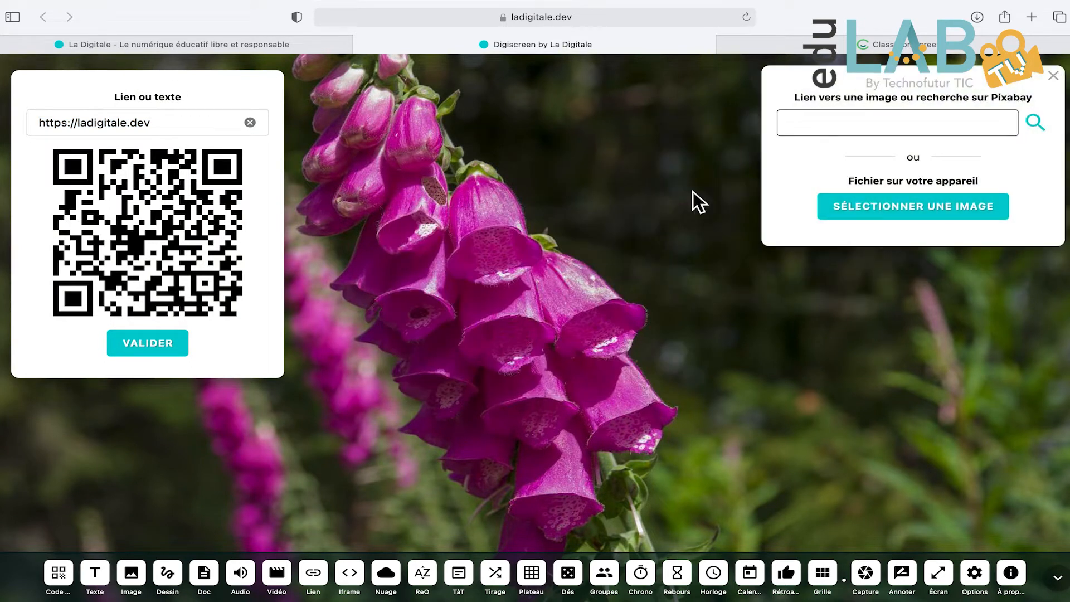
click(256, 580)
drag(507, 229, 490, 95)
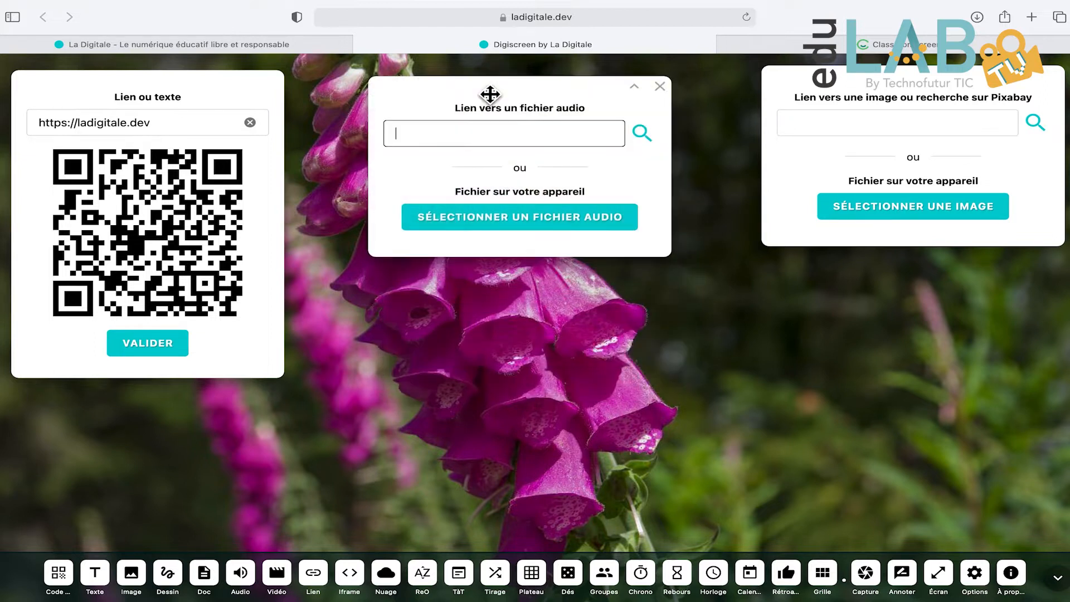
click(676, 575)
drag(528, 240, 913, 304)
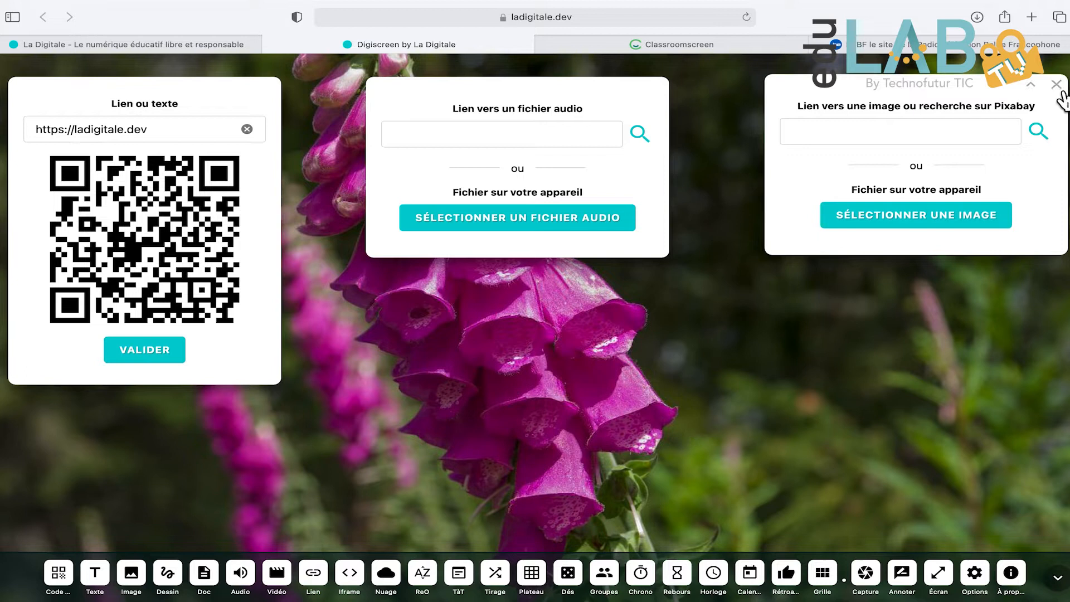
- Close the image and audio widgets so that the QR code widget stays on the board
click(1065, 98)
mouse_move(673, 100)
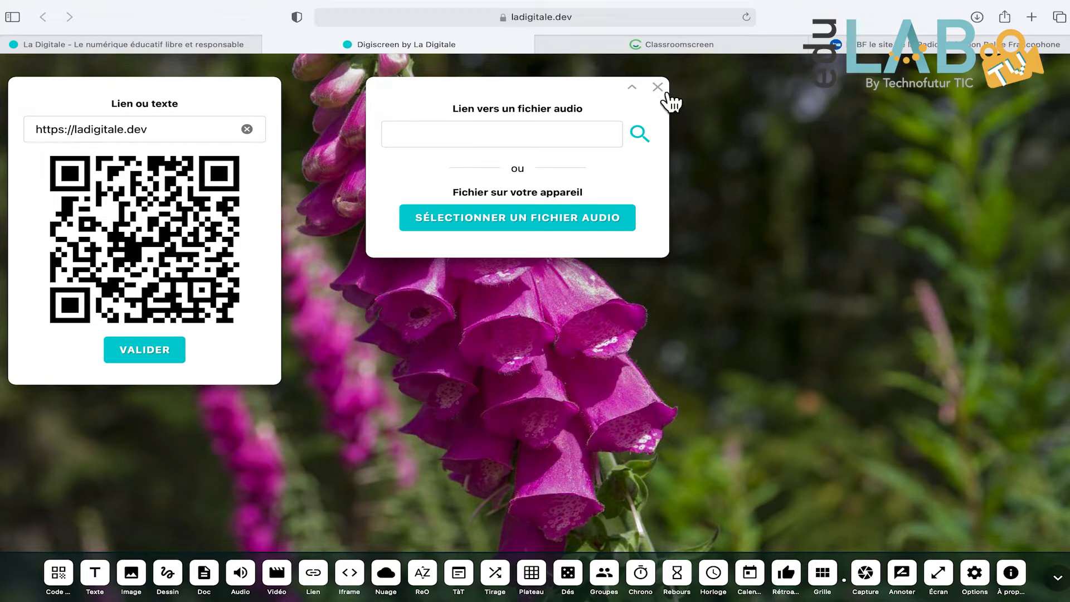
click(658, 88)
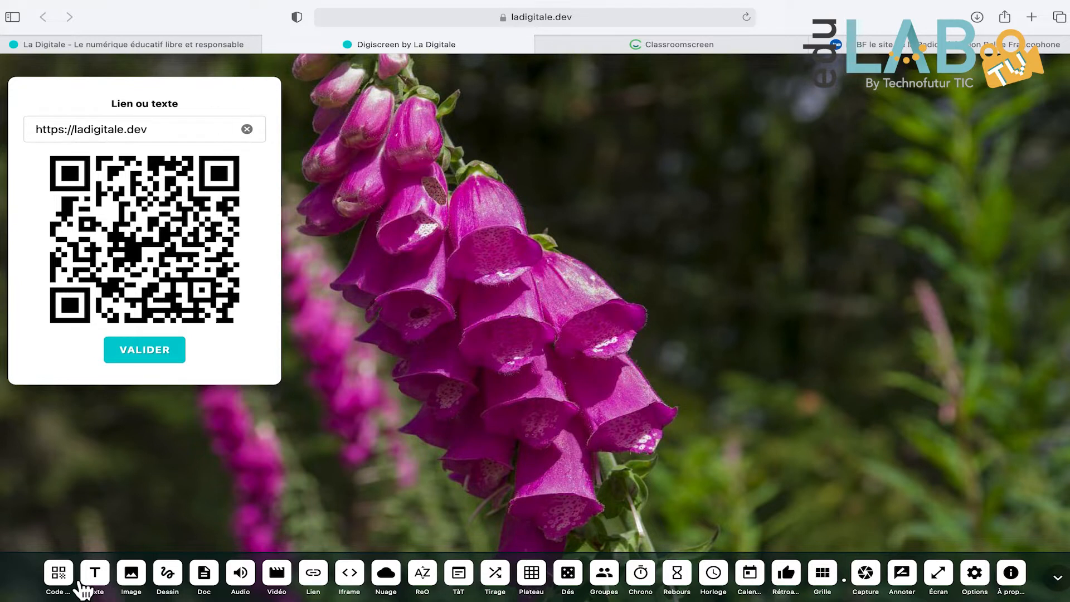
click(926, 48)
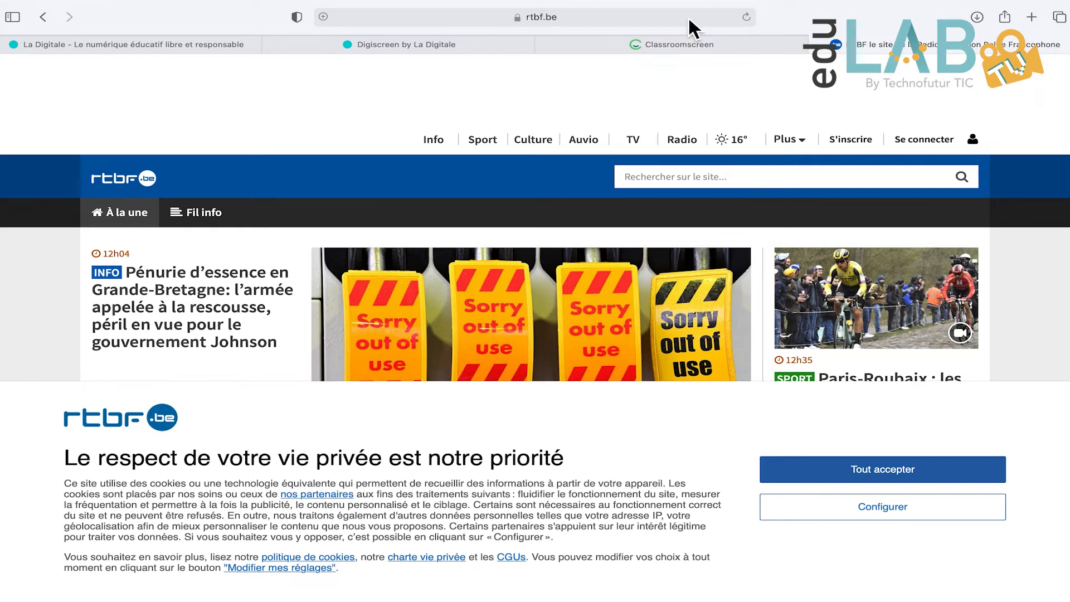
click(614, 18)
key(cmd+c)
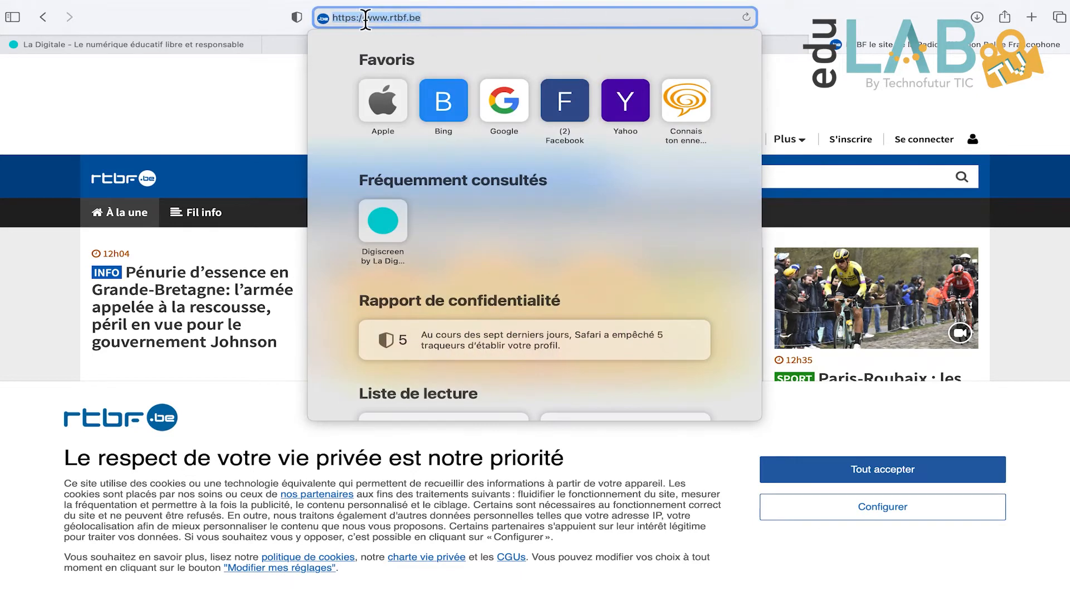
right_click(395, 24)
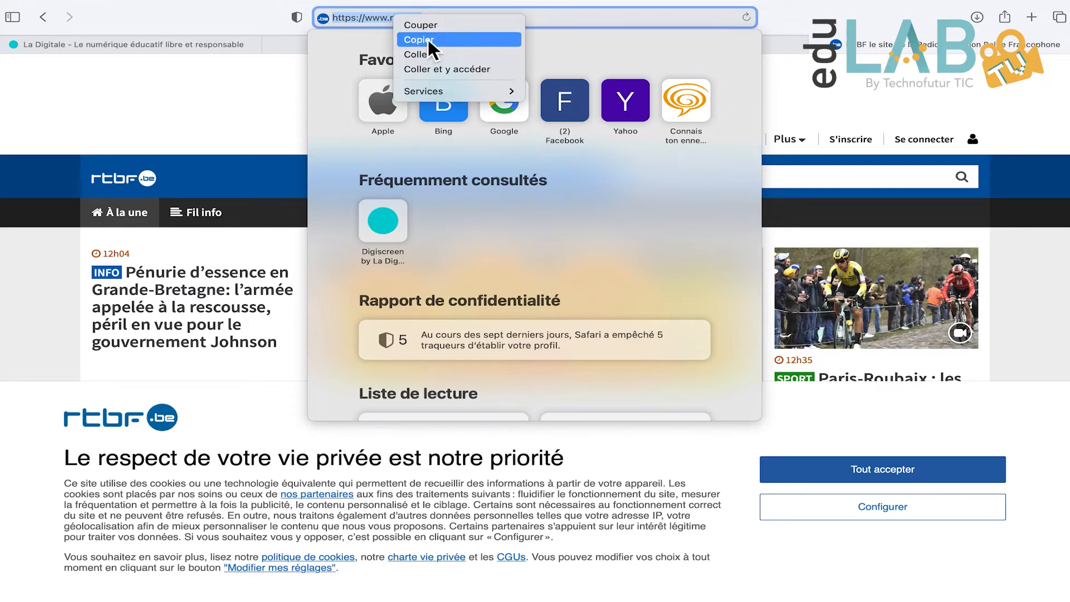
click(431, 37)
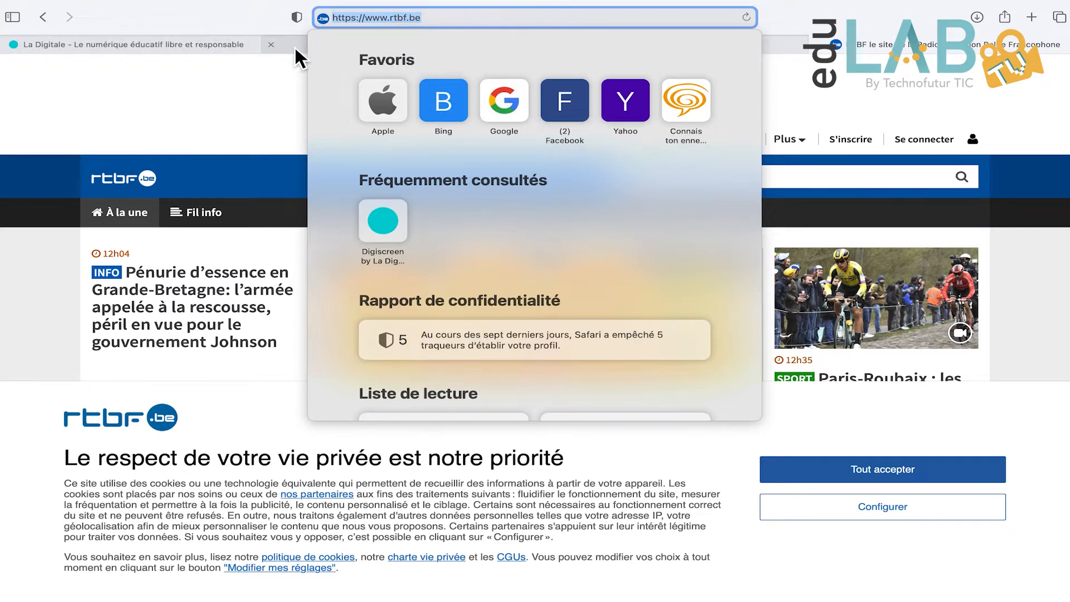
click(295, 46)
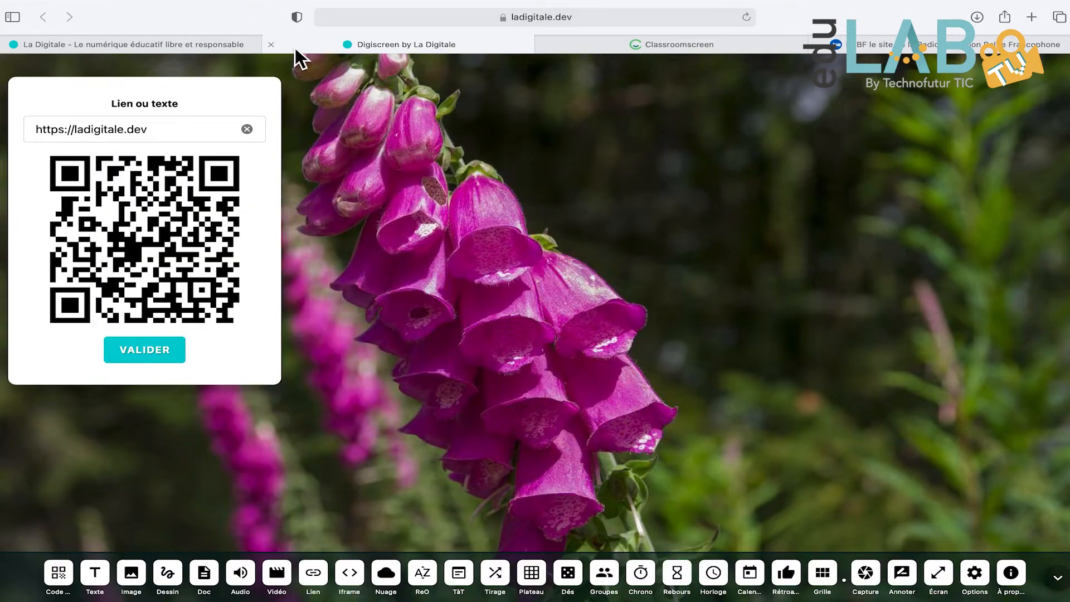
click(247, 129)
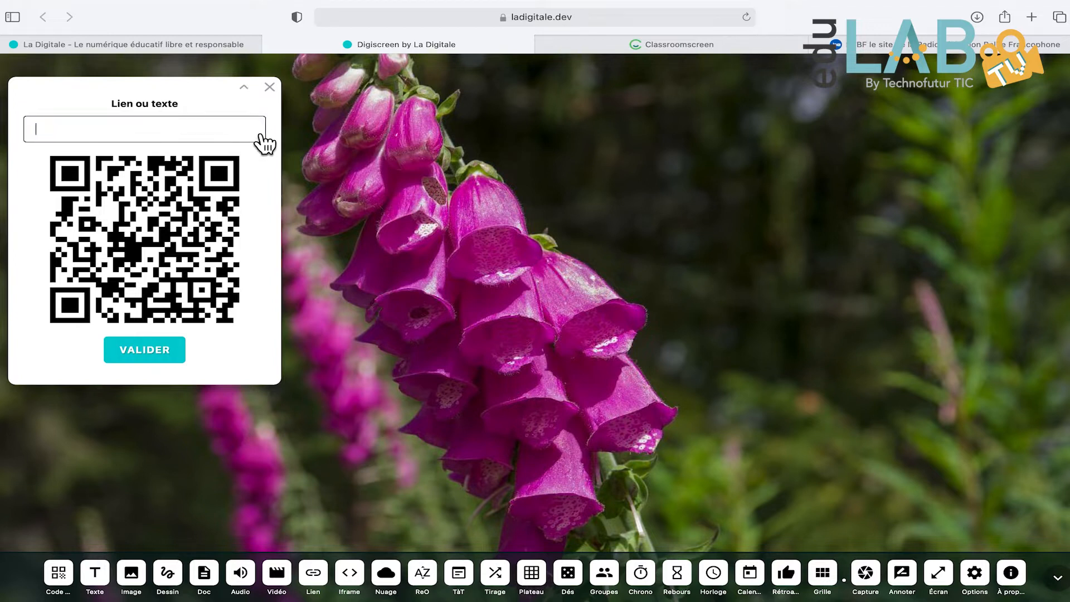
right_click(114, 133)
click(139, 170)
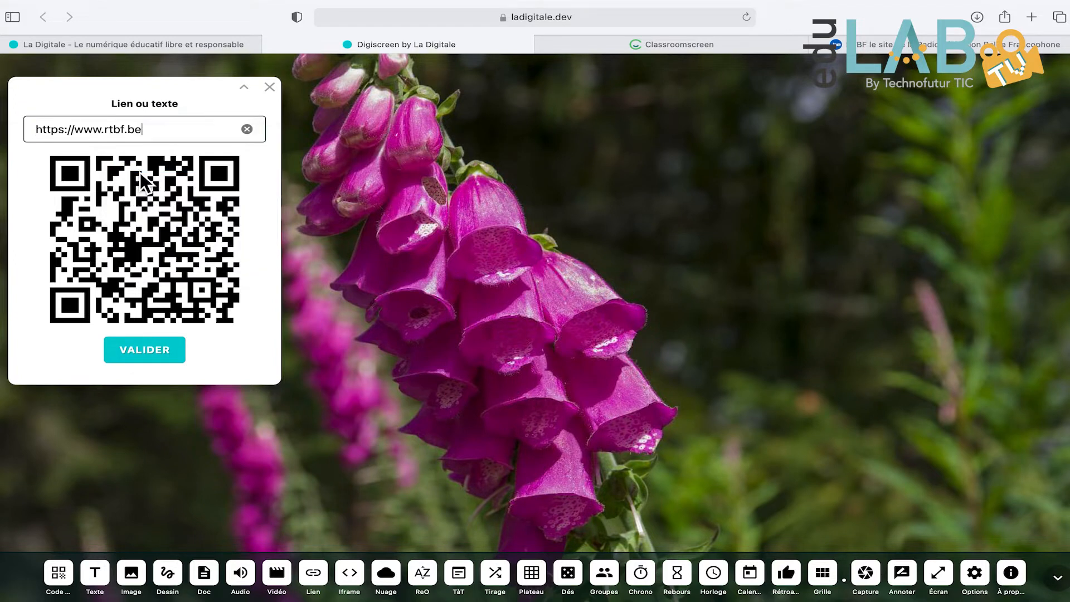
click(162, 365)
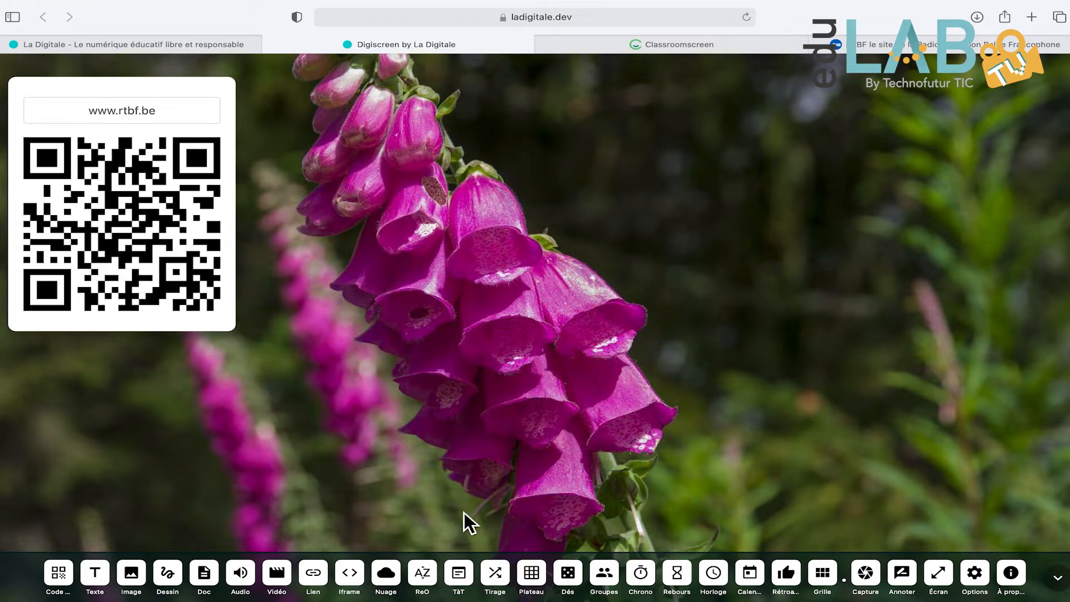
- Create a random draw widget at the top of the board with four comma-separated first names, removing each item after it is drawn
click(505, 577)
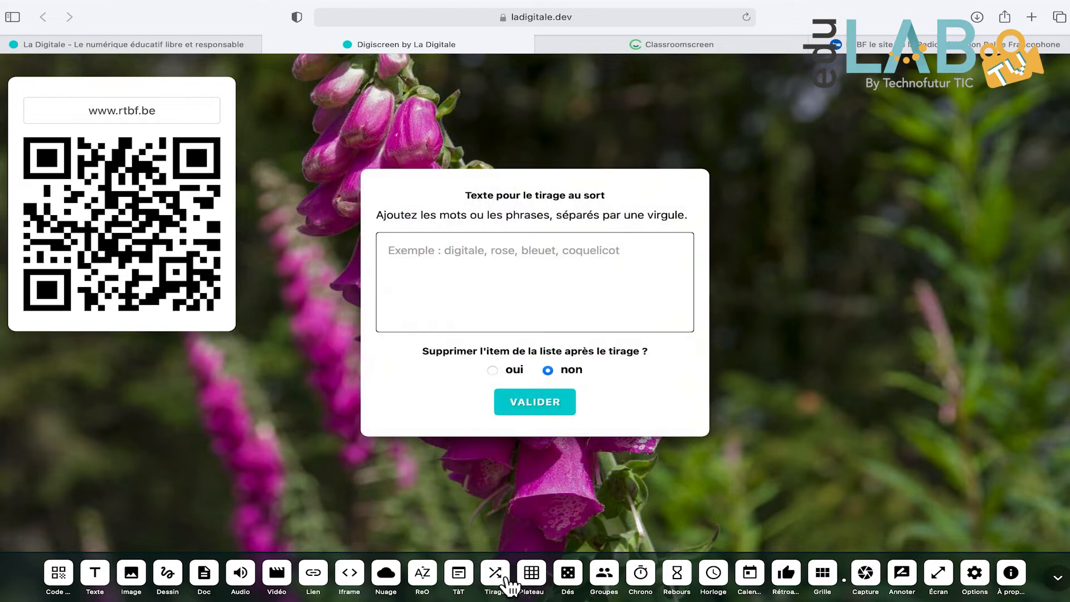
drag(528, 192, 509, 99)
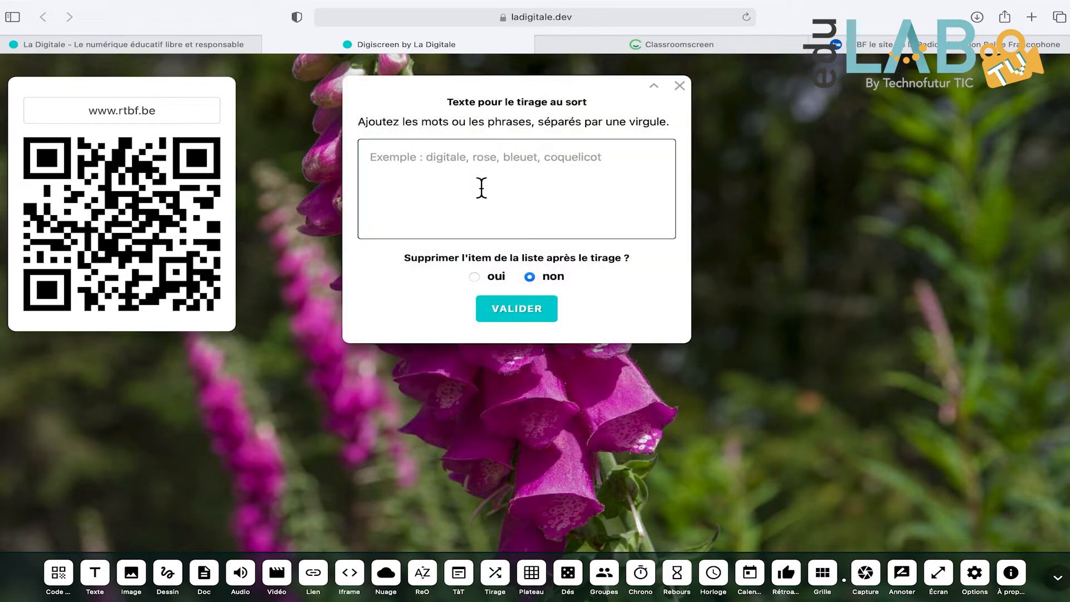
text(Laurent)
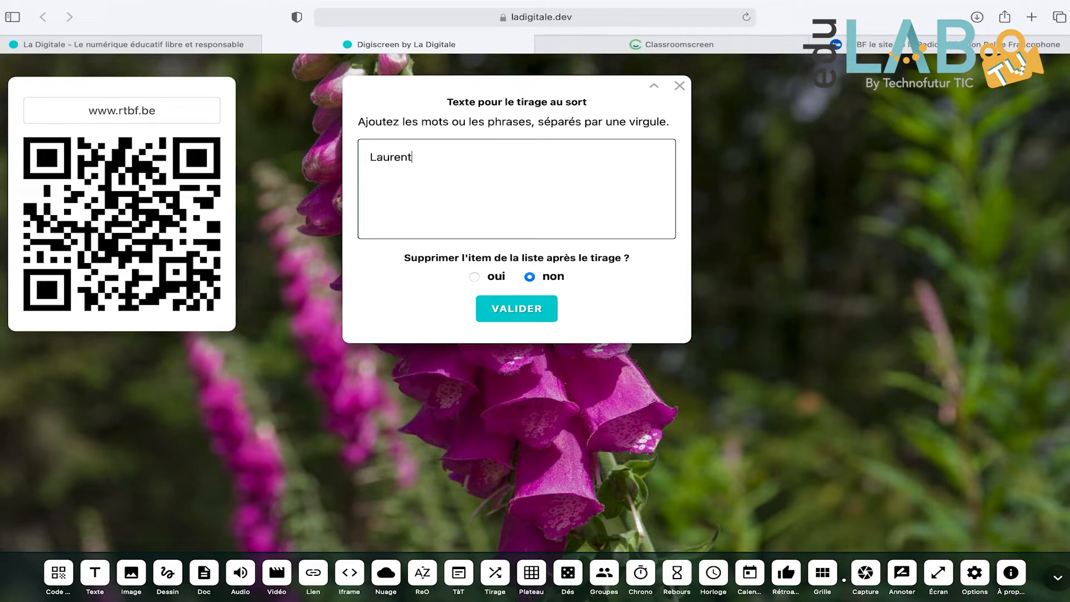
text( , Romain, Jonathan, Jessica)
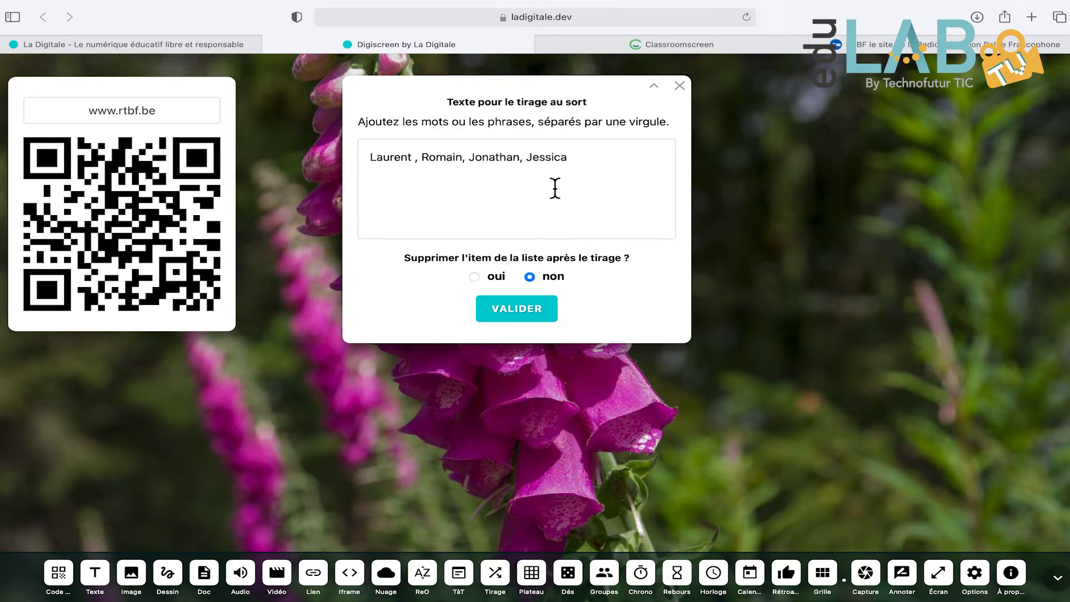
click(475, 276)
click(529, 312)
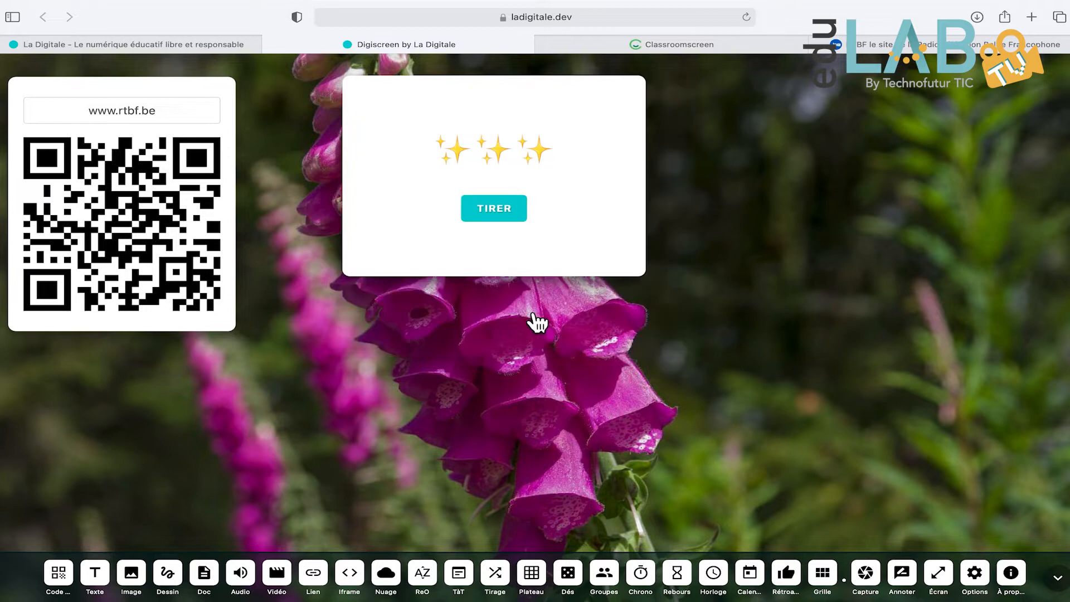
- Draw two names at random and move the draw widget next to the QR code
click(500, 216)
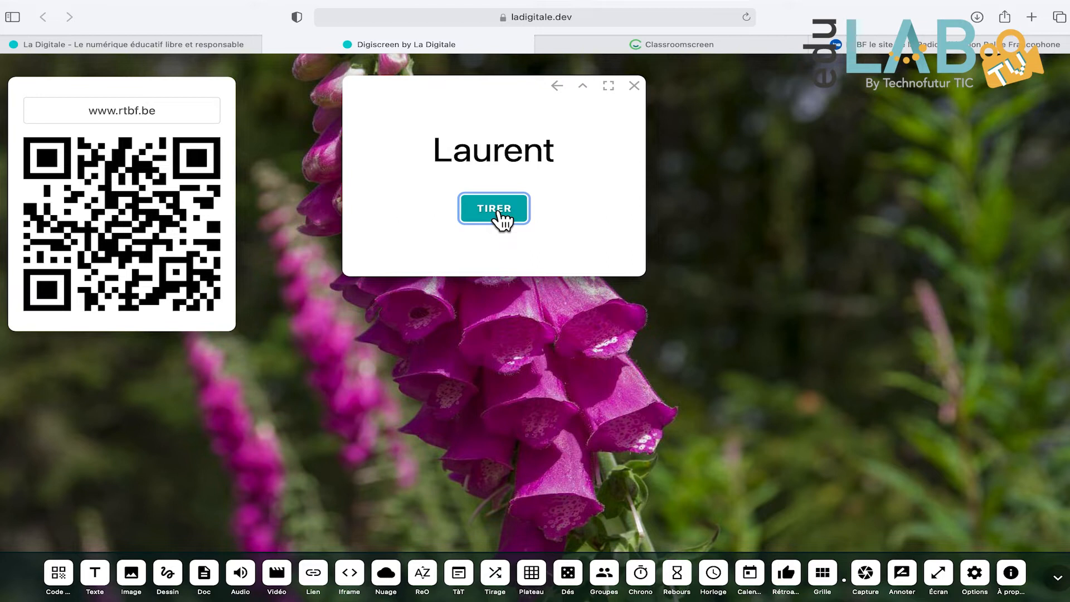
click(498, 215)
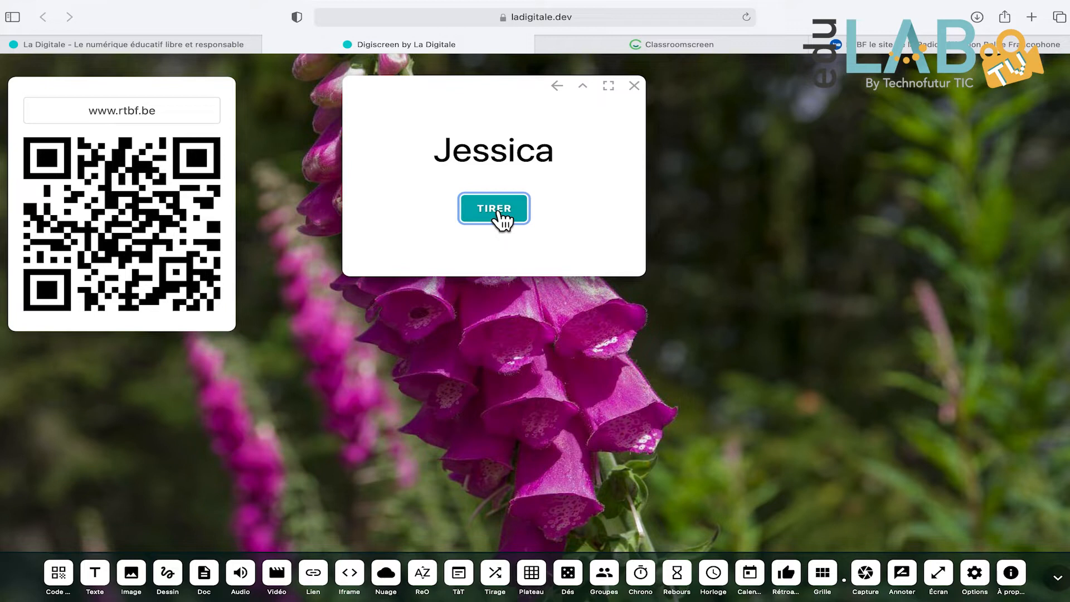
drag(490, 100, 422, 103)
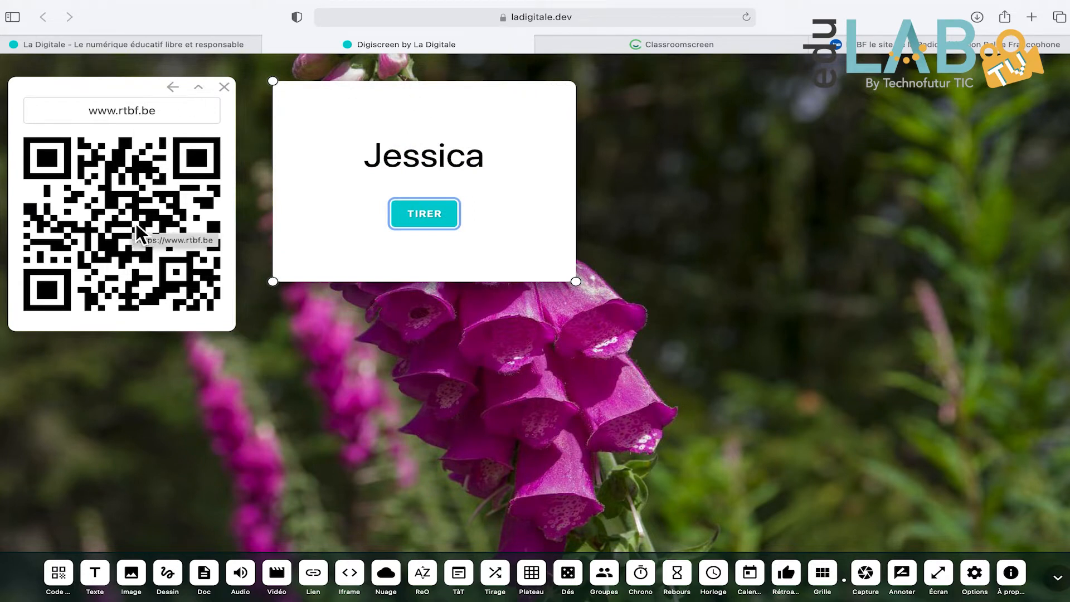
drag(390, 117, 390, 114)
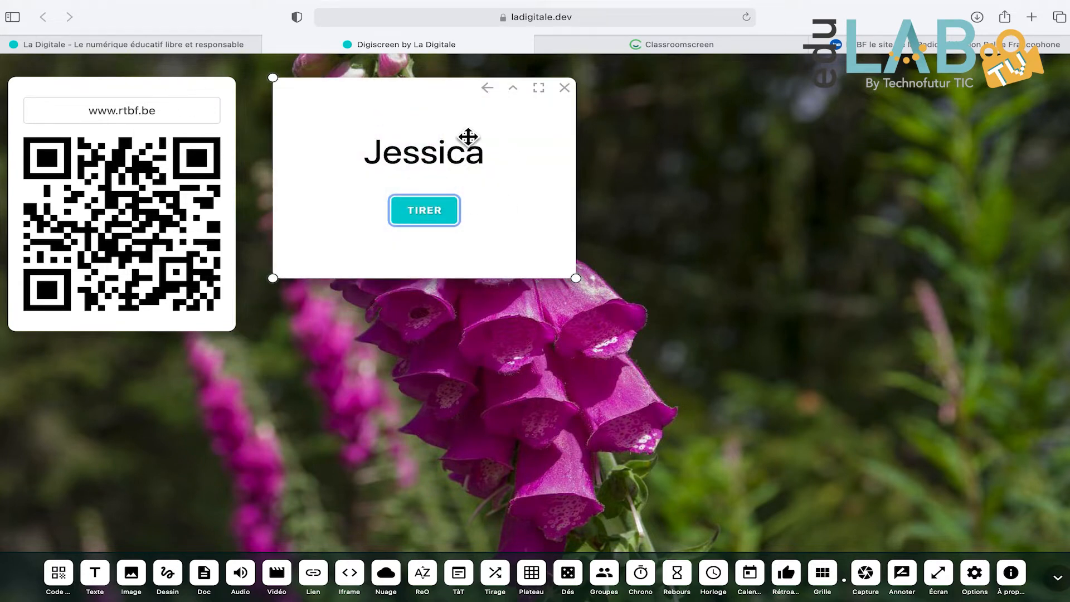
- Add a game board widget using the default numbered board and set the number of pawns to 12
click(546, 580)
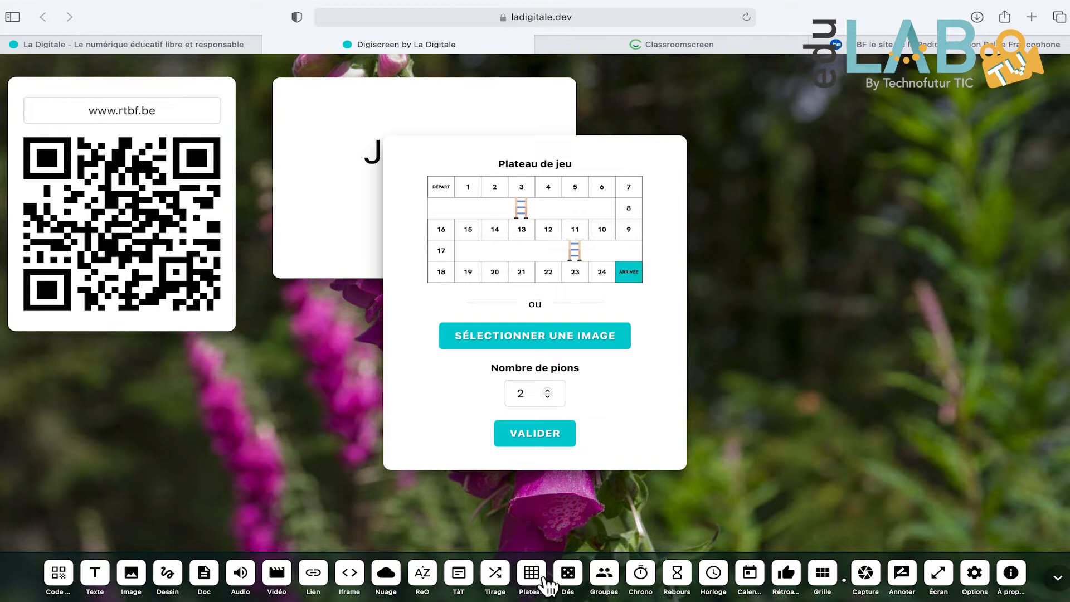
click(548, 391)
click(591, 395)
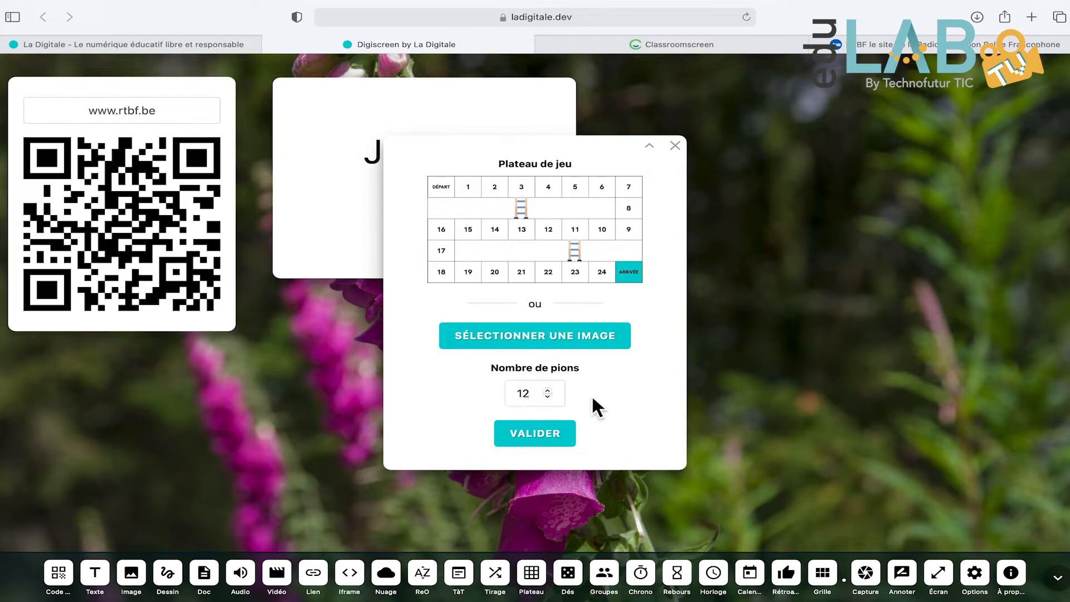
click(550, 438)
click(549, 438)
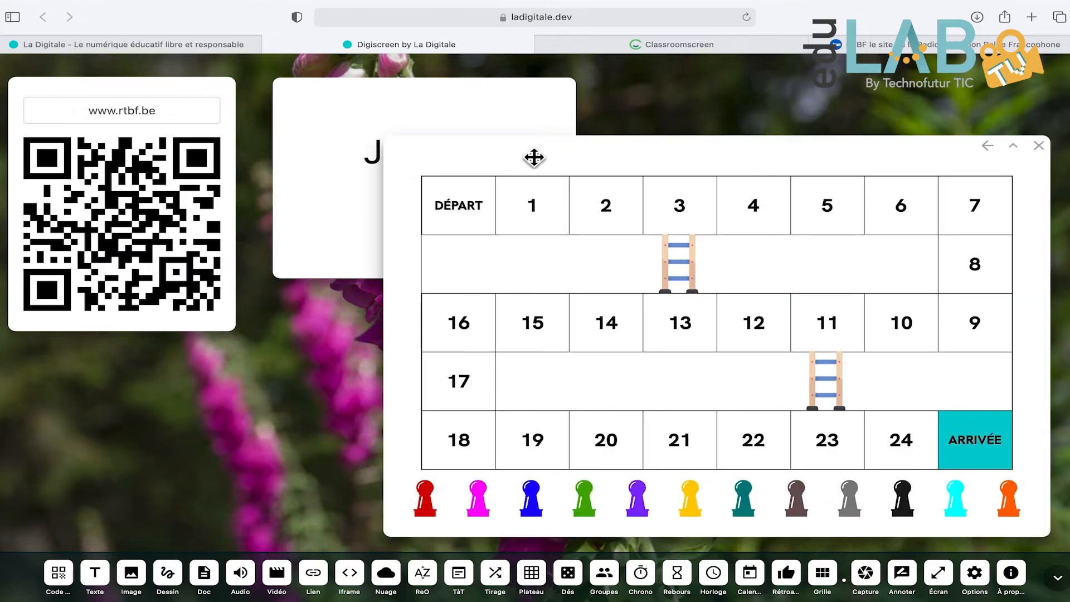
- Rearrange the widgets so the game board sits on the right and the draw widget below the QR code
mouse_move(435, 123)
mouse_down()
mouse_move(494, 95)
mouse_move(442, 98)
mouse_up()
mouse_move(356, 152)
mouse_down()
mouse_move(234, 410)
mouse_move(106, 428)
mouse_up()
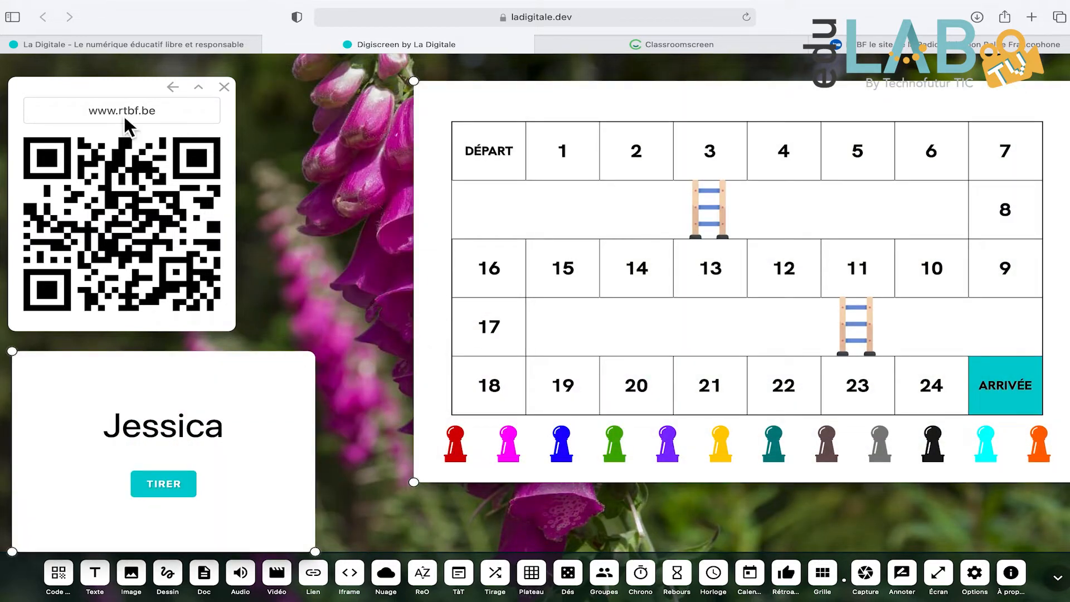
drag(119, 106, 146, 82)
- Place the red, pink and blue pawns on the DÉPART square and draw another name at random
drag(461, 444, 488, 144)
drag(520, 441, 521, 153)
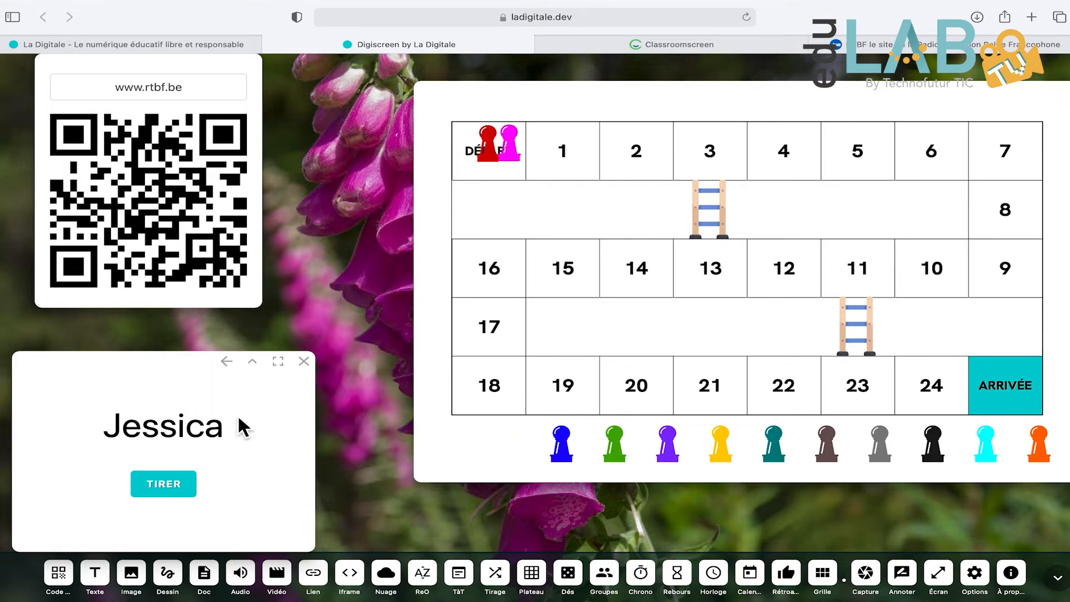
click(192, 484)
drag(561, 446, 497, 152)
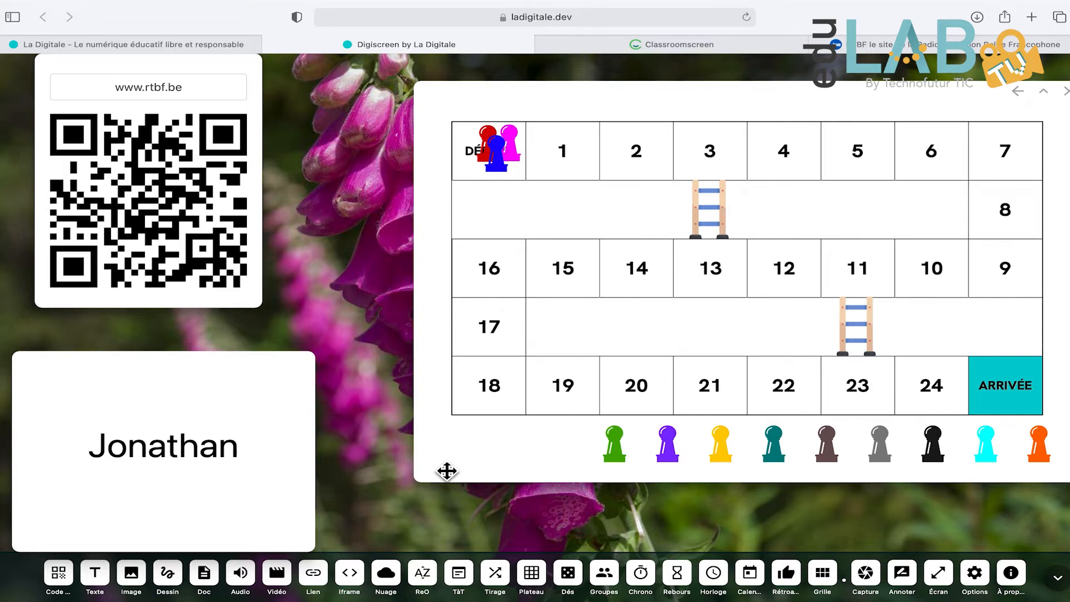
- Close the QR code widget and move the draw widget into the board's upper-left corner
mouse_move(167, 91)
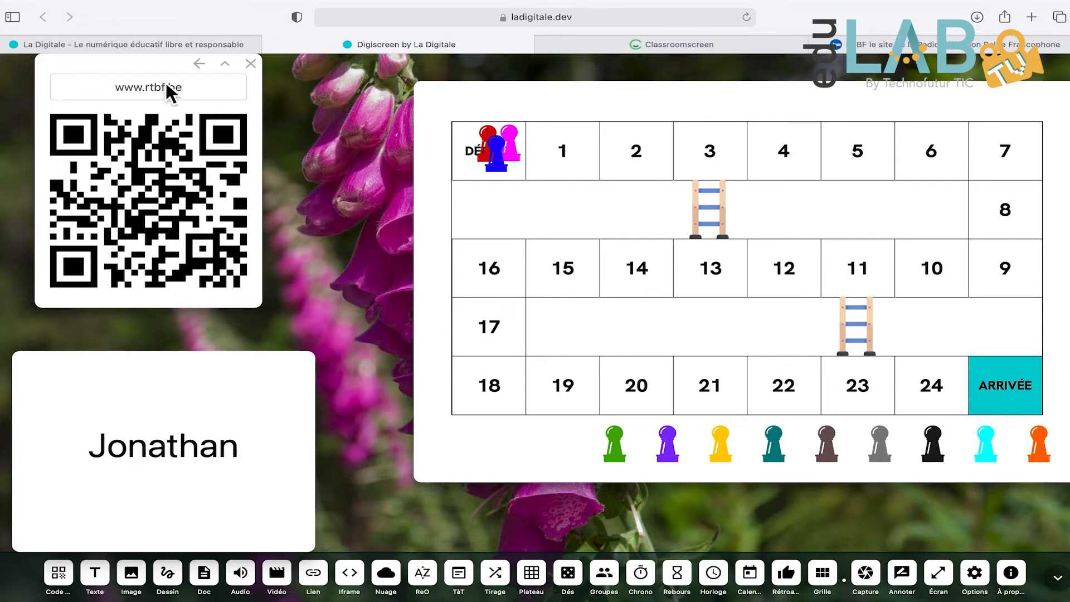
click(260, 71)
drag(158, 375, 152, 95)
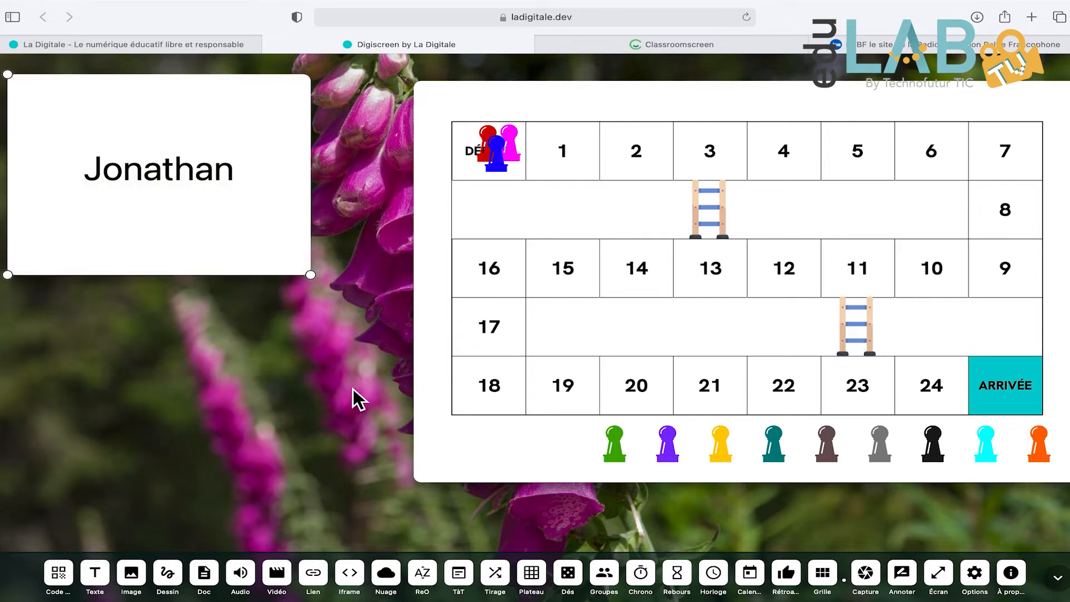
- Add a dice widget with 2 dice and place it below the name draw widget
click(568, 574)
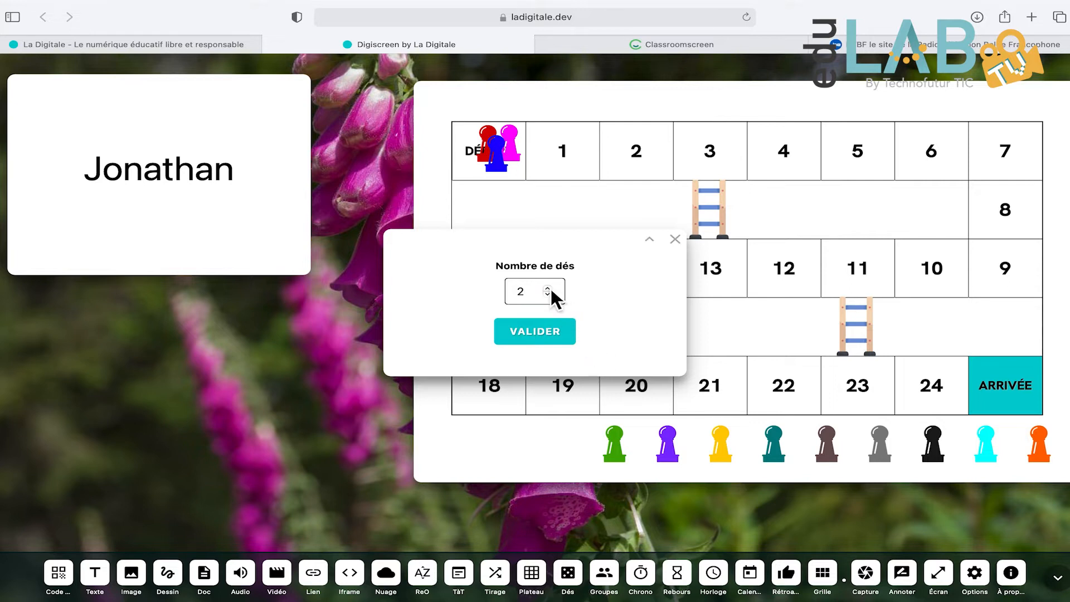
click(551, 339)
drag(507, 247, 156, 350)
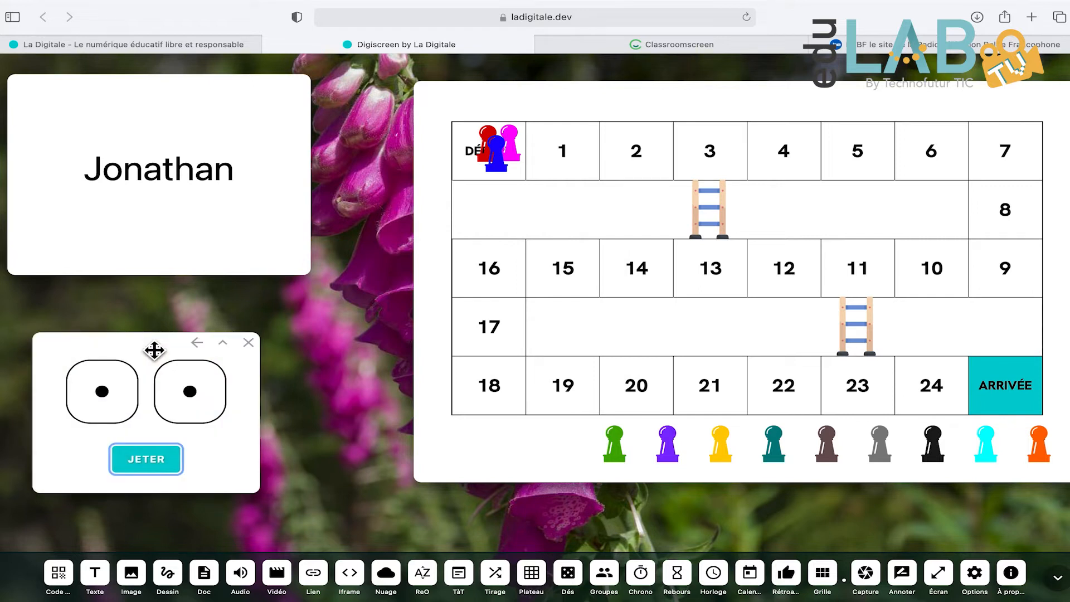
- Roll the dice and move the blue pawn to square 5 of the game board
click(161, 471)
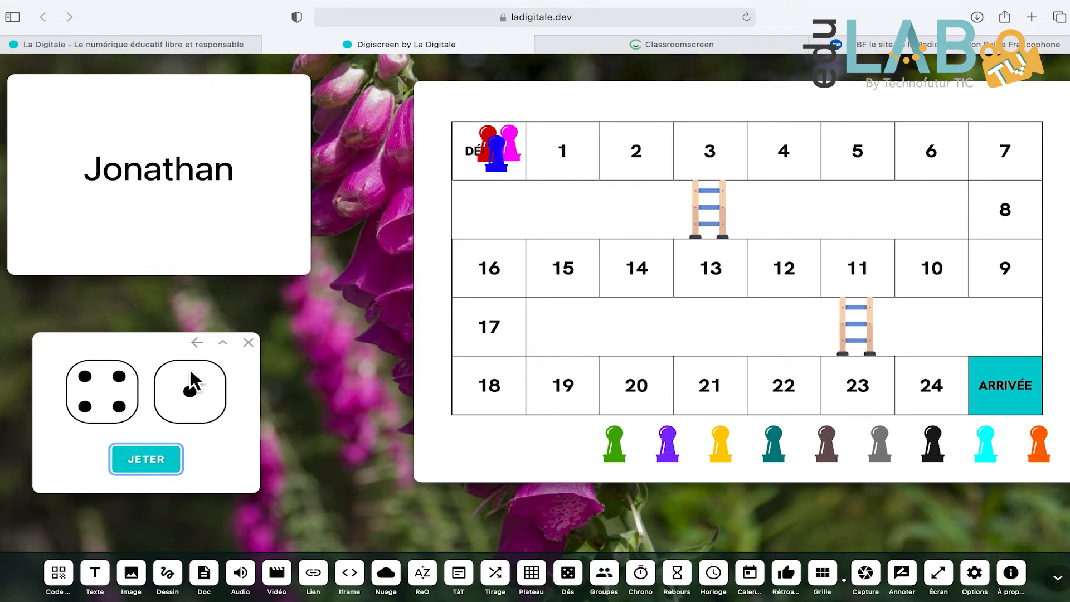
drag(498, 160, 868, 166)
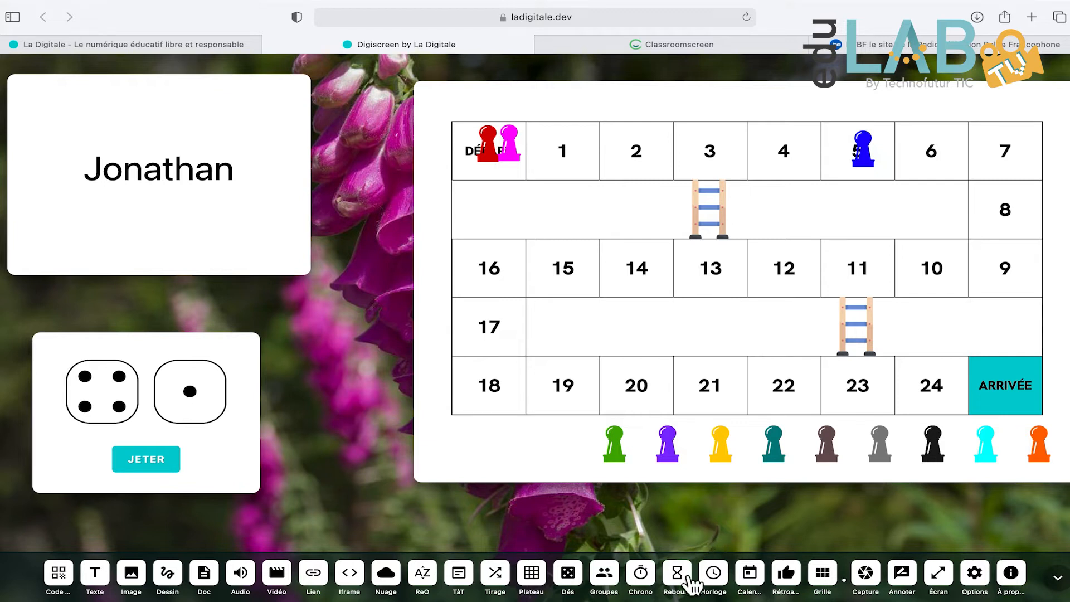
- Replace the name draw widget with a stopwatch in the same spot, then start and pause it
click(653, 579)
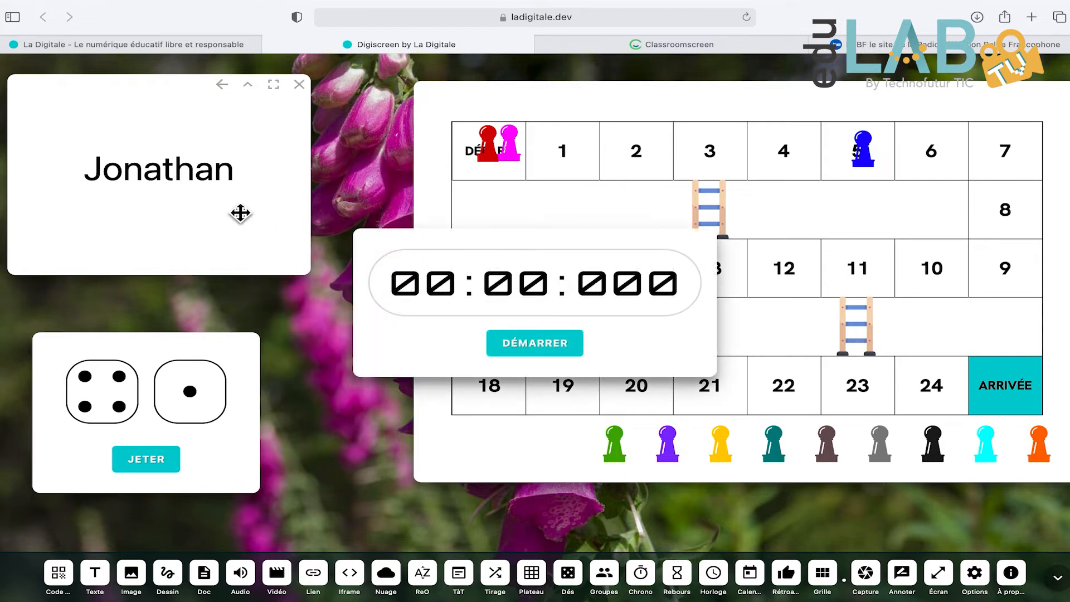
click(299, 85)
drag(501, 226, 183, 122)
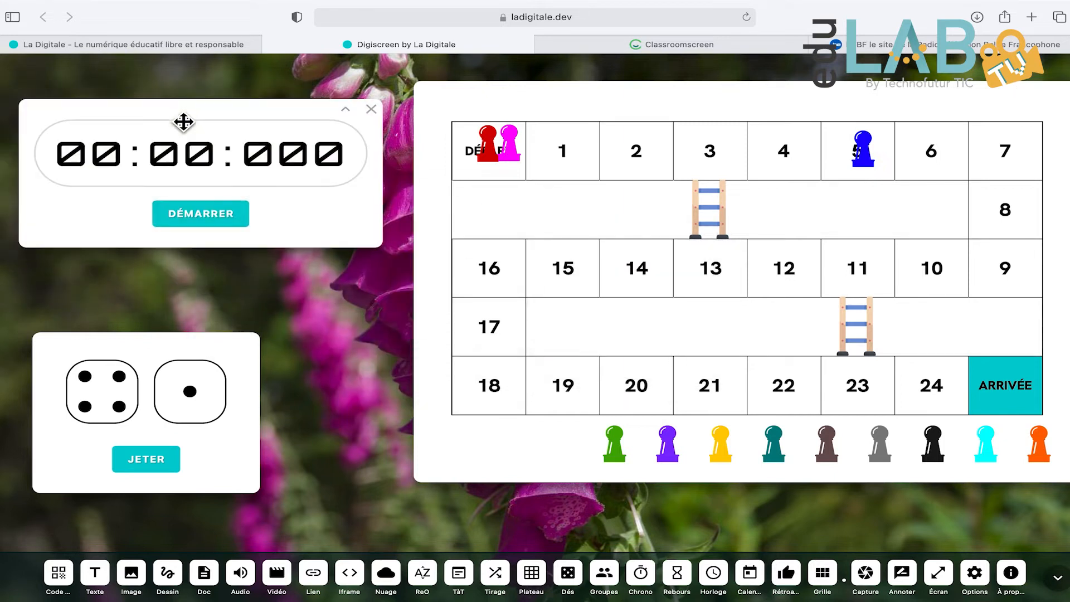
click(223, 222)
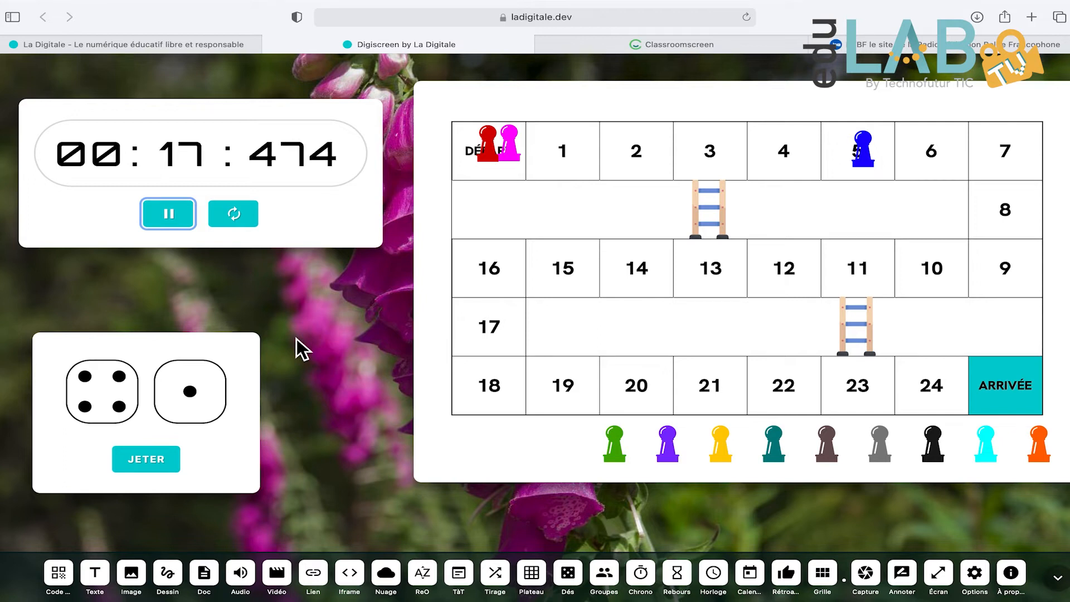
click(191, 226)
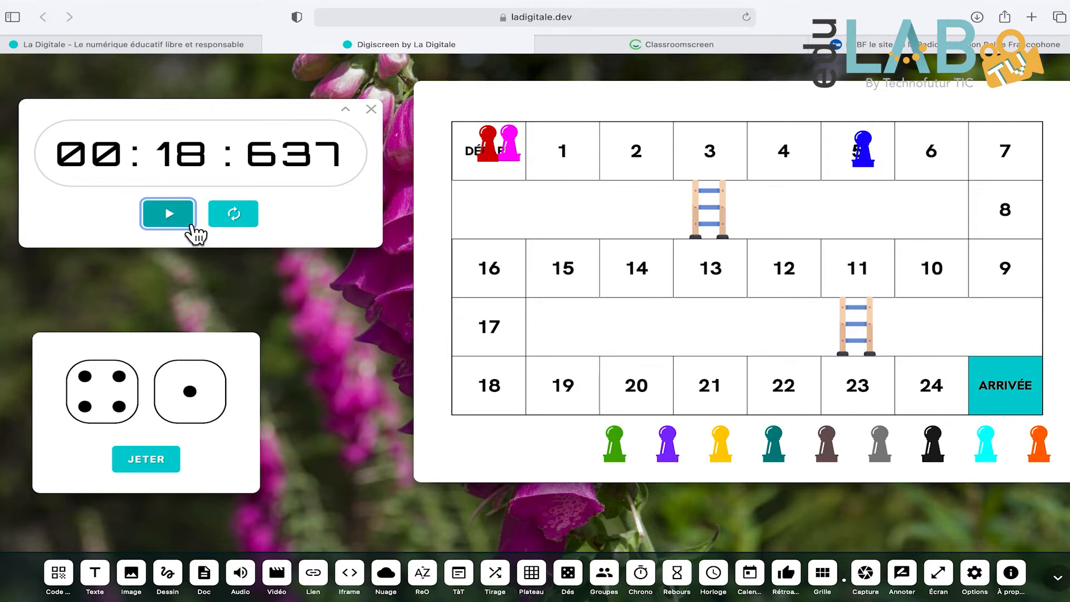
- Add a countdown timer of 5 minutes 0 seconds and put it in place of the dice widget
mouse_move(256, 358)
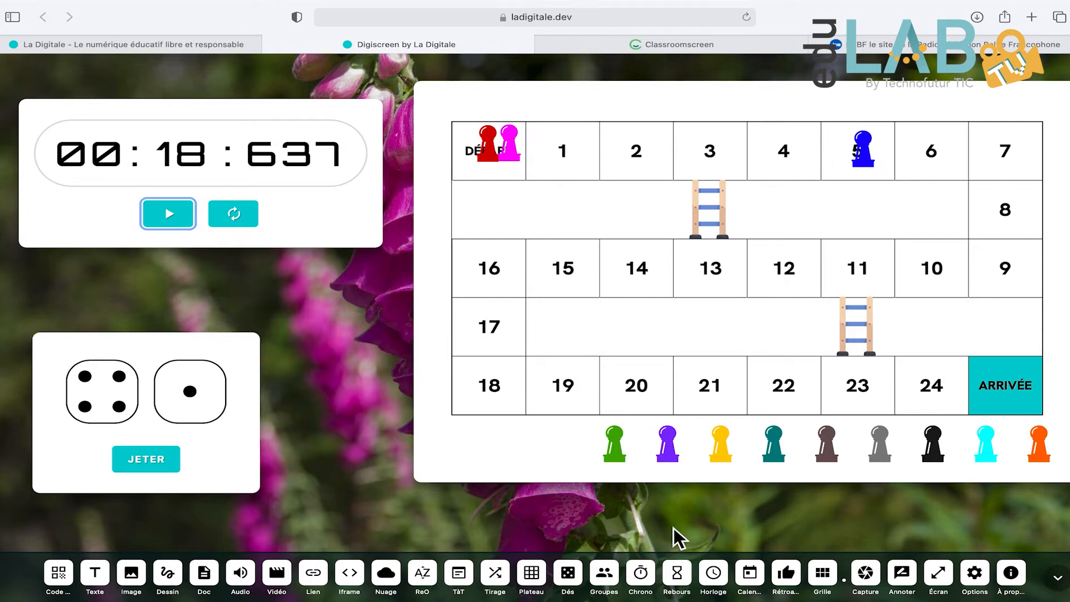
click(695, 571)
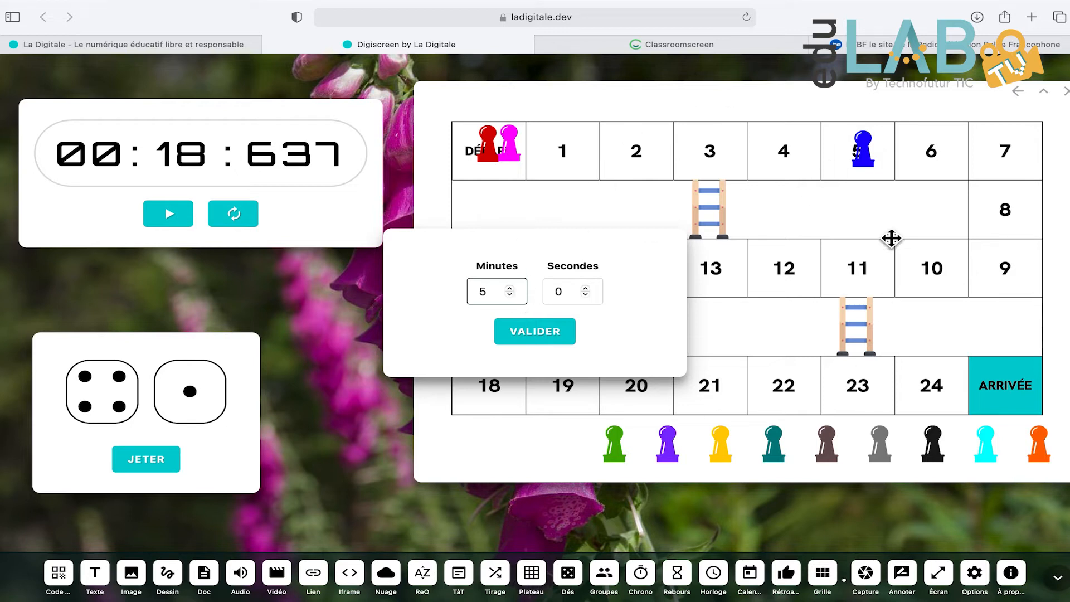
click(551, 340)
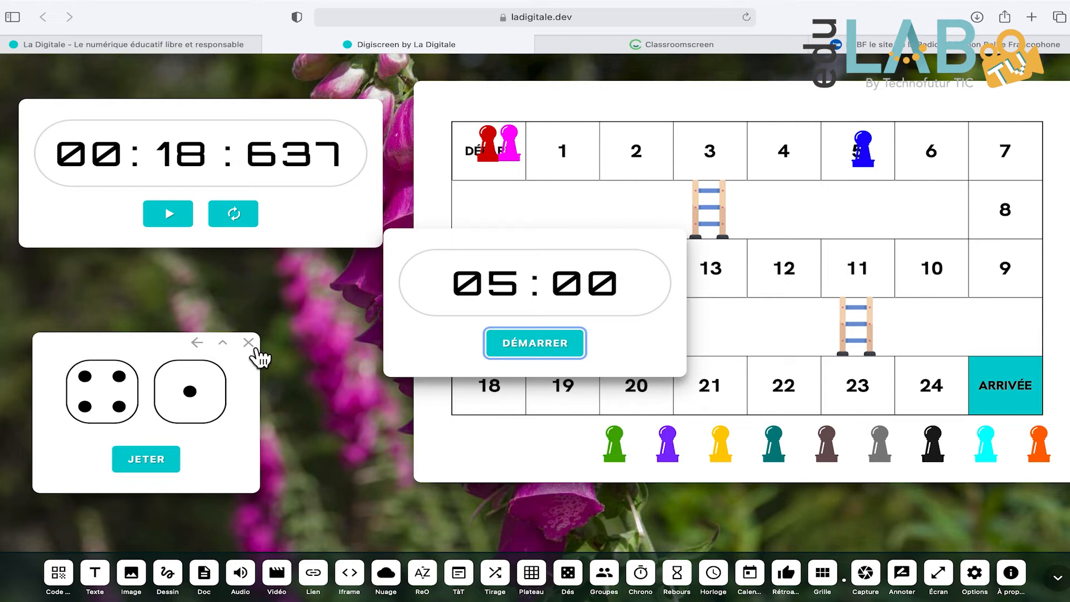
click(249, 343)
drag(500, 241, 156, 310)
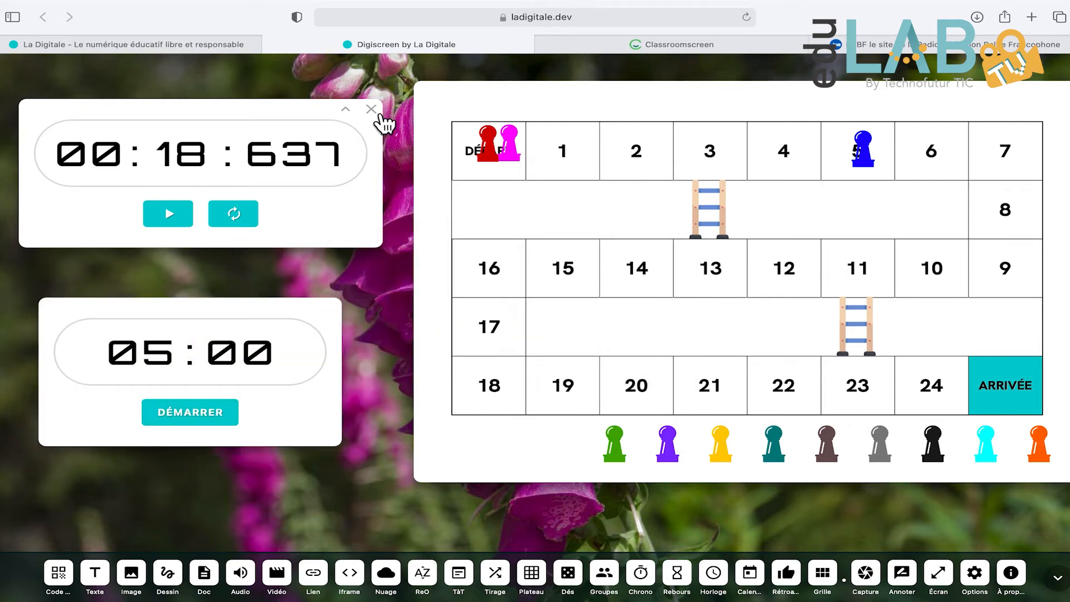
- Start the 5-minute countdown and move it into the spot of the stopwatch, which is to close
click(377, 111)
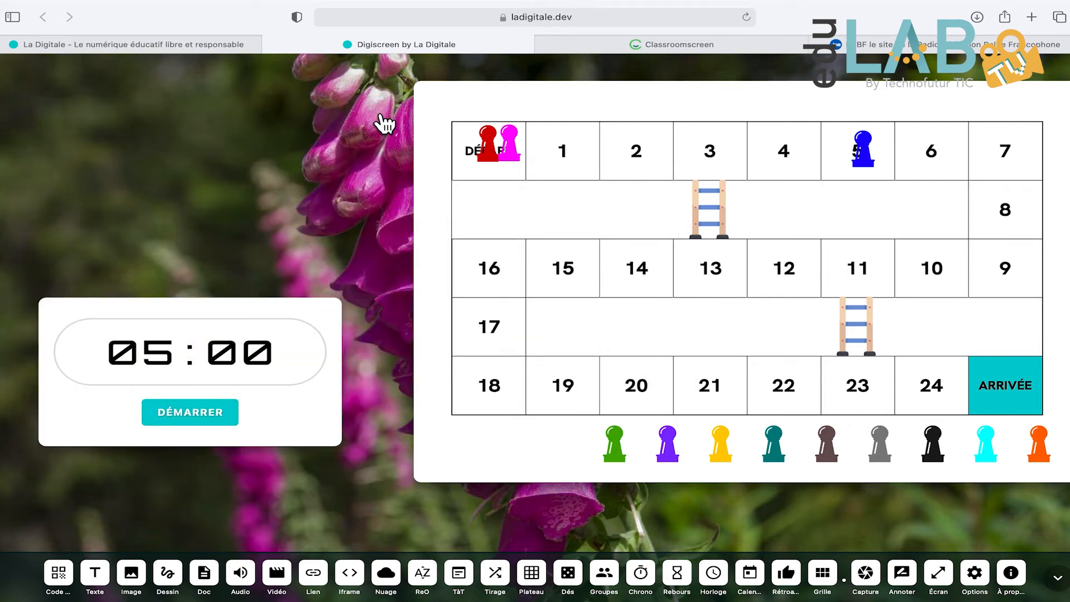
click(198, 420)
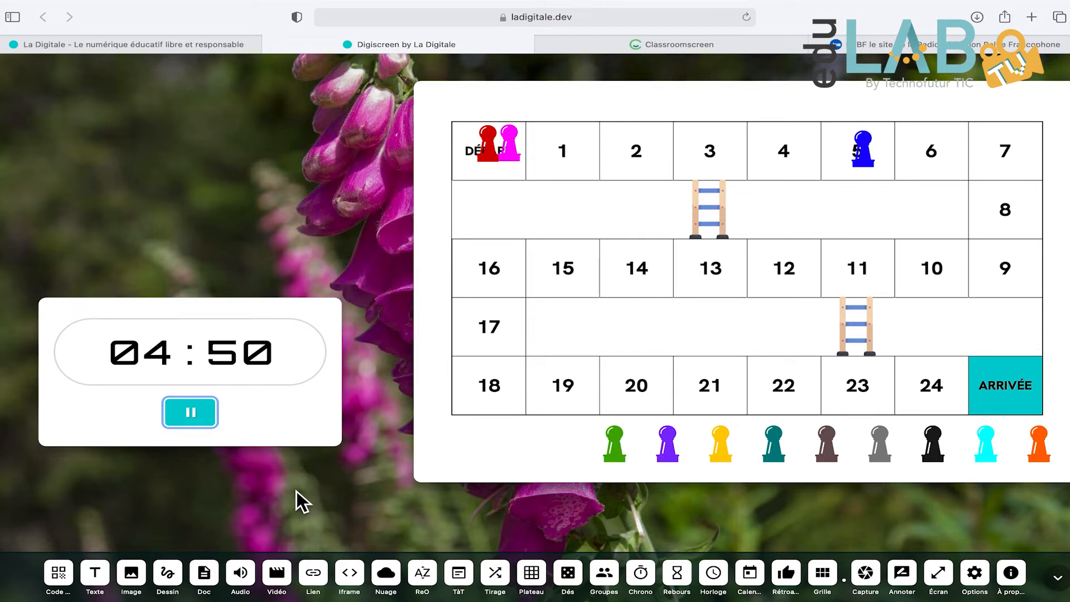
drag(195, 315, 173, 98)
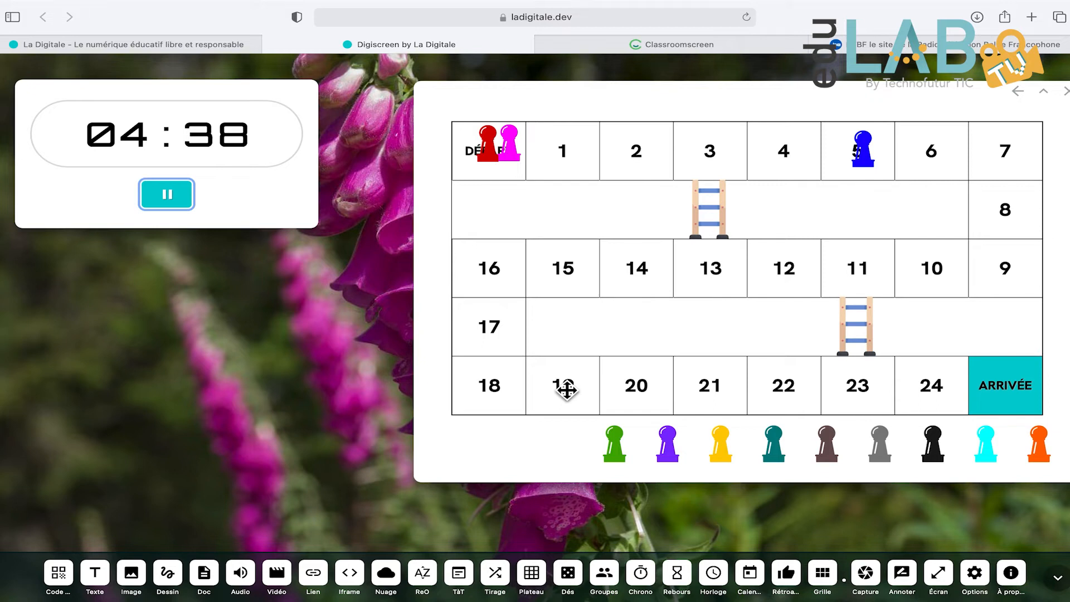
- Add the feedback widget and place it below the running countdown
click(800, 586)
drag(565, 220, 187, 285)
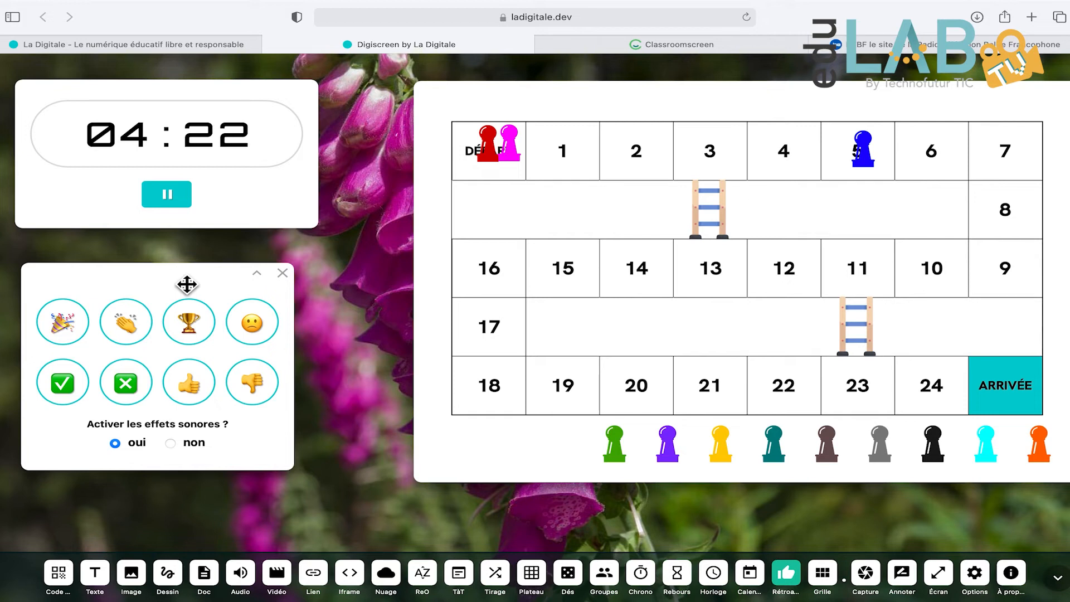
- Trigger the trophy, applause and party feedback at a raised volume, and set the feedback sound effects to non
click(190, 328)
key(XF86AudioRaiseVolume)
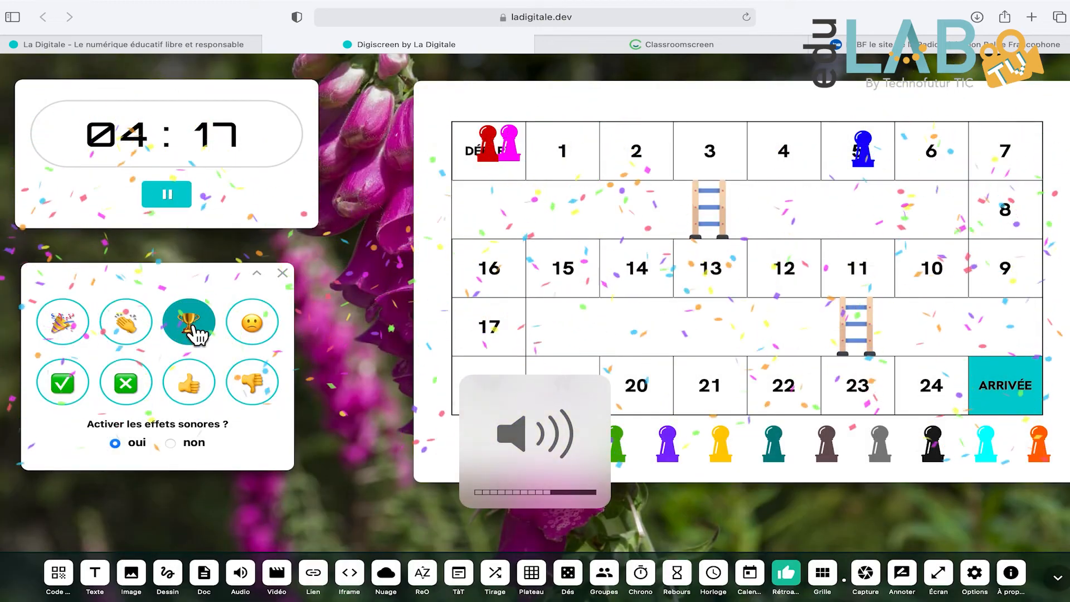
click(195, 334)
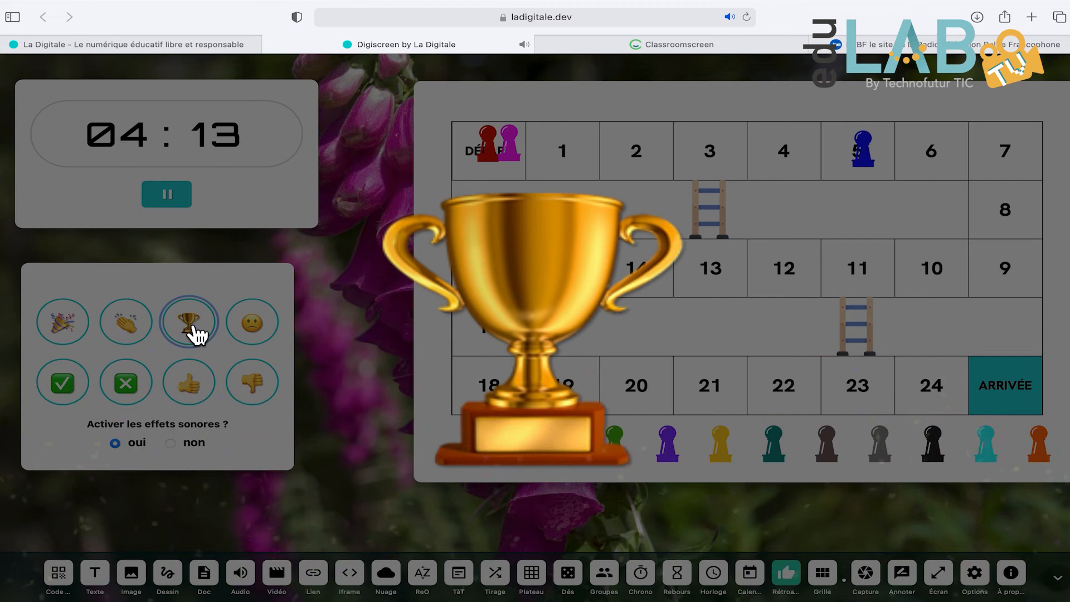
click(137, 327)
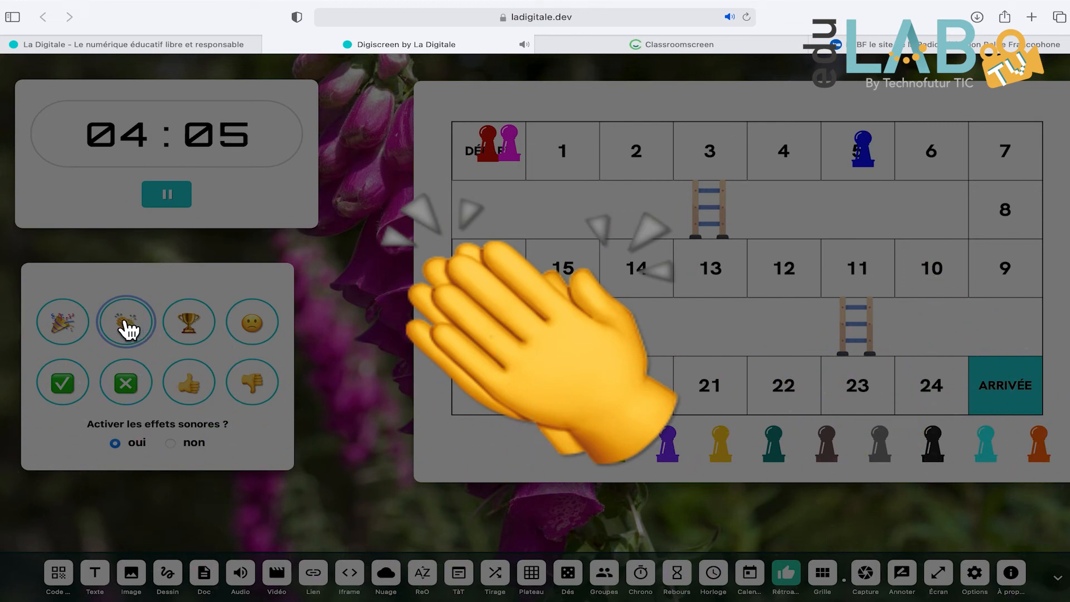
click(65, 330)
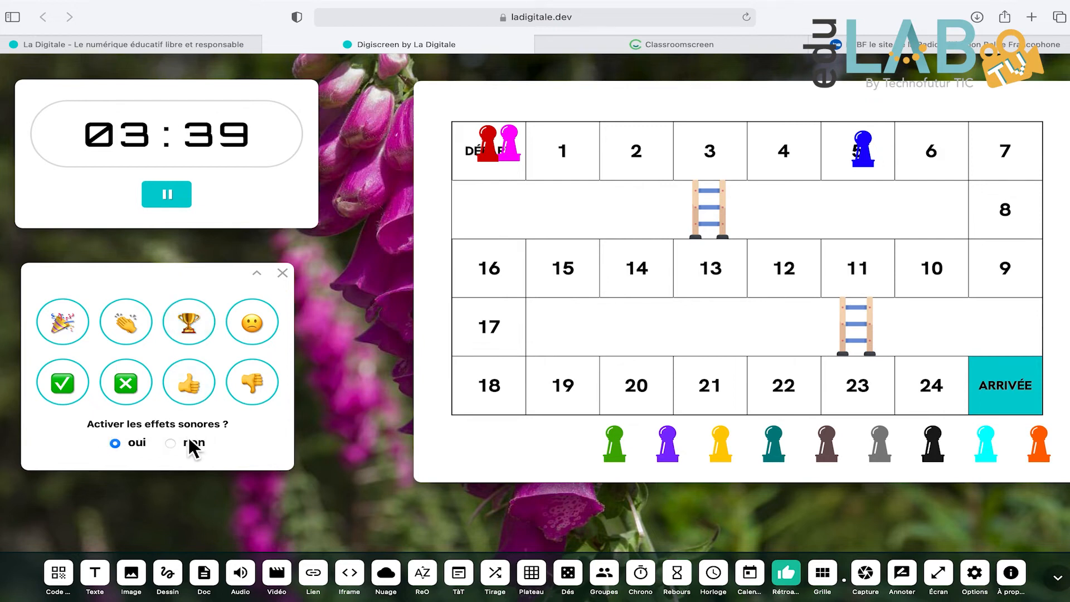
click(171, 443)
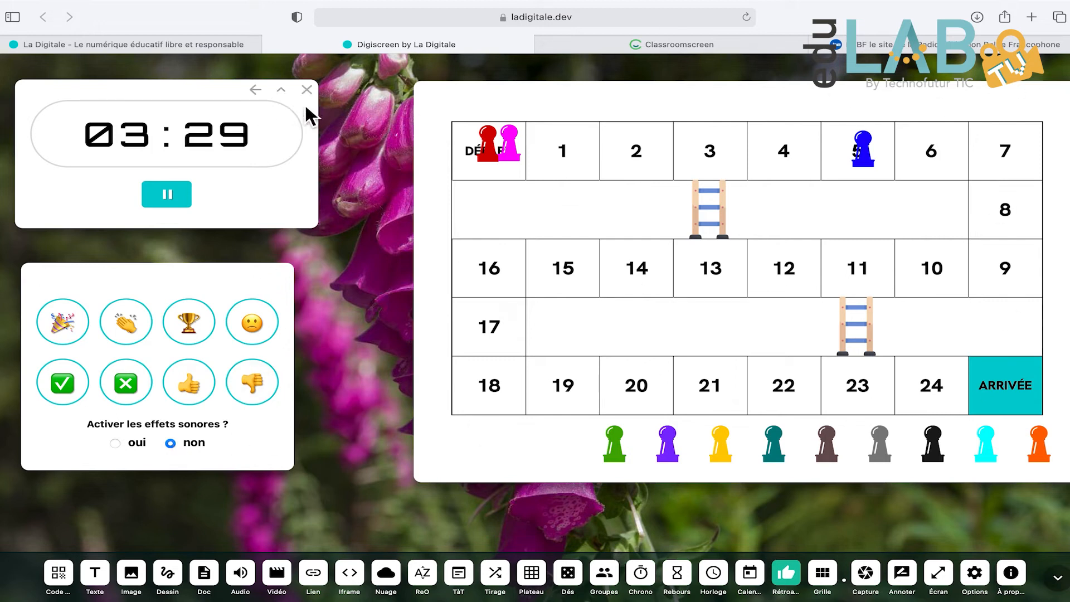
- Replace the game board with a drawing widget enlarged to fill the space beside the countdown and feedback widgets
click(1066, 90)
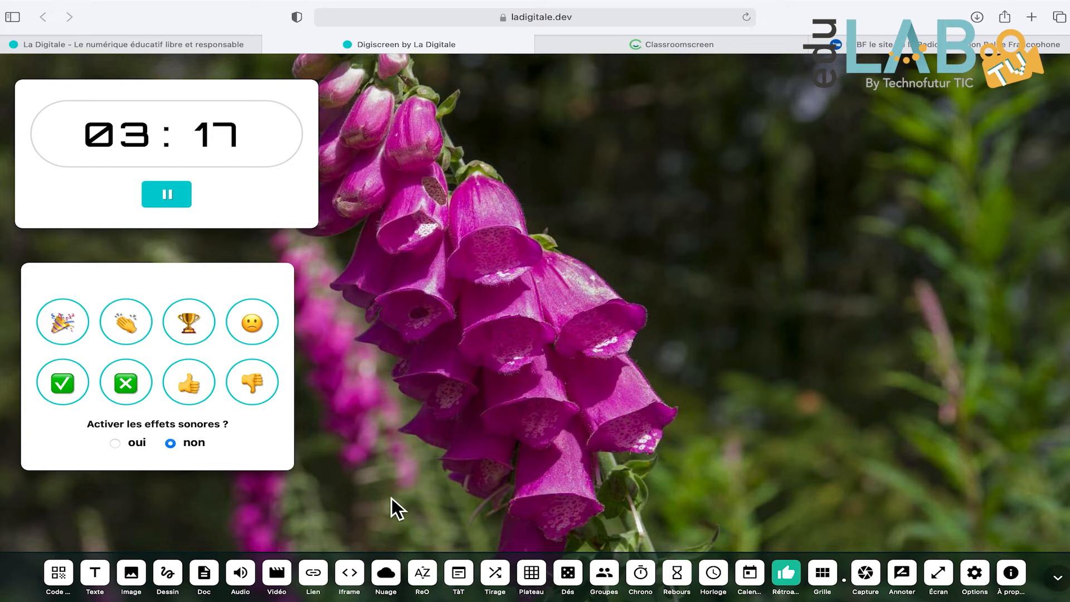
click(183, 582)
mouse_move(478, 199)
mouse_down()
mouse_move(519, 160)
mouse_move(546, 81)
mouse_up()
drag(779, 313, 1058, 502)
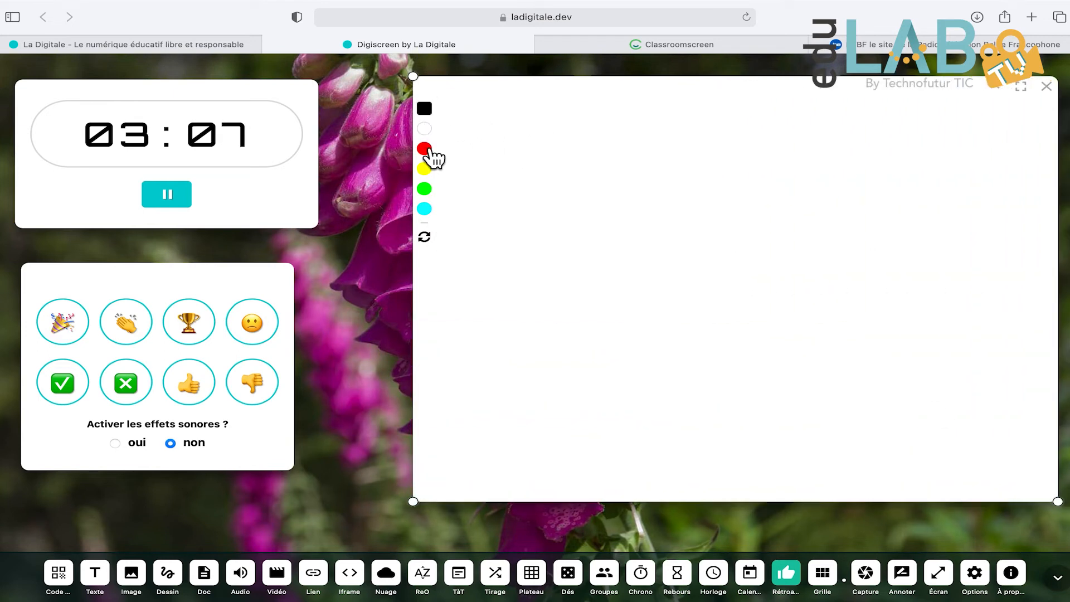
- Handwrite EDULAB in black across the drawing widget, with TV below its last letters
click(432, 114)
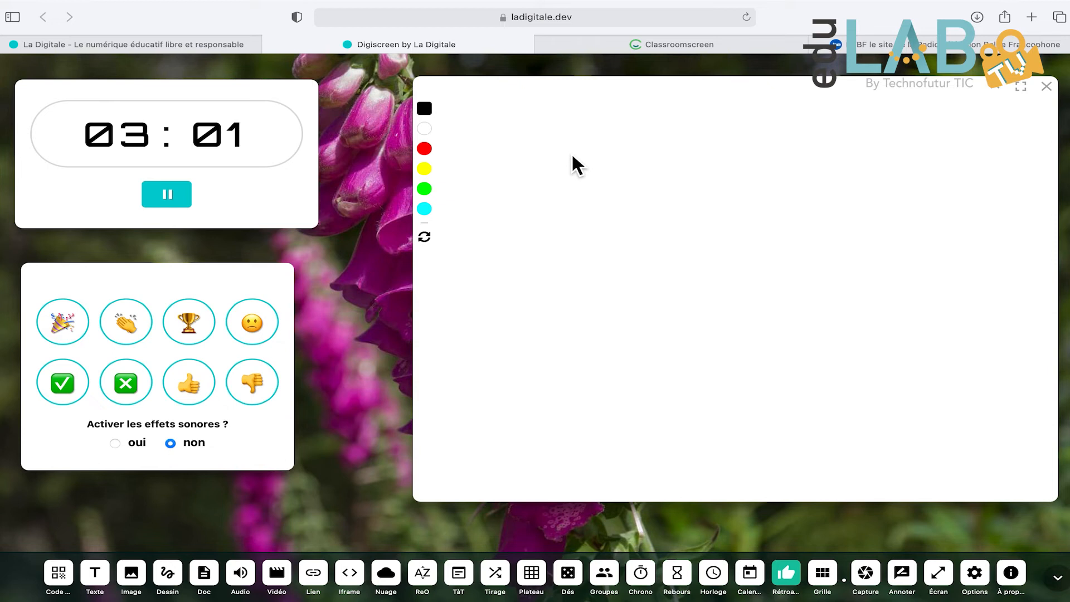
drag(566, 159, 564, 273)
mouse_move(562, 157)
mouse_down()
mouse_move(624, 156)
mouse_move(621, 217)
mouse_move(650, 277)
mouse_up()
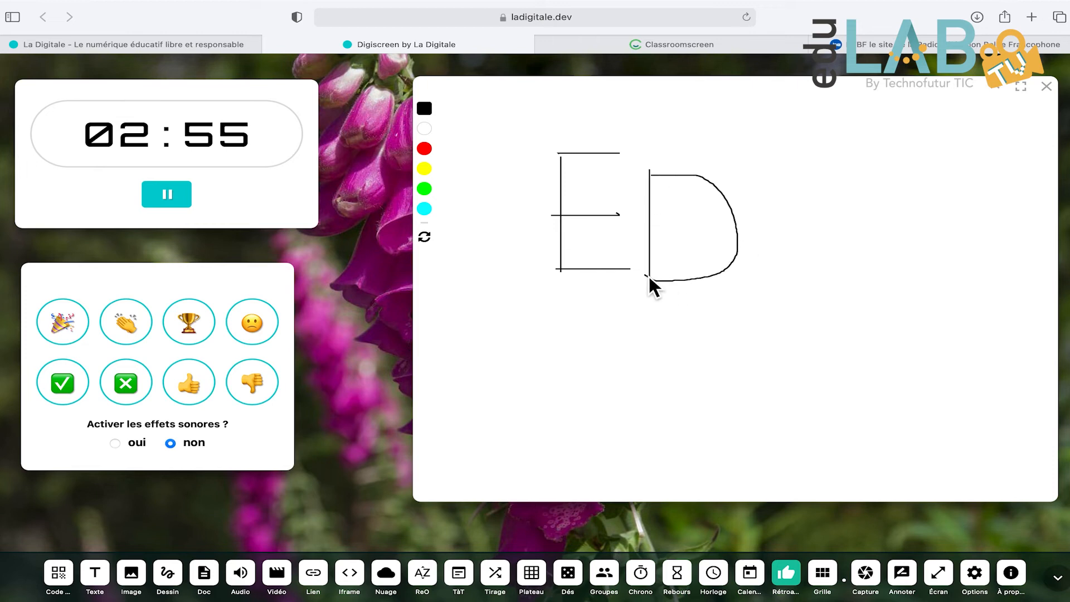
mouse_move(780, 199)
mouse_down()
mouse_move(780, 259)
mouse_move(829, 299)
mouse_up()
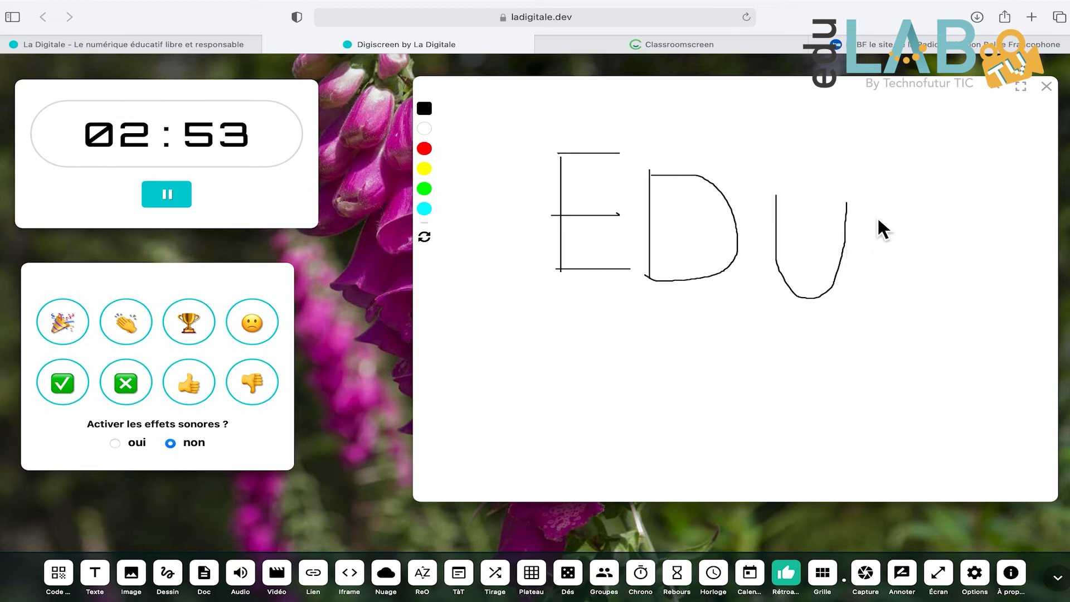
drag(965, 265, 963, 276)
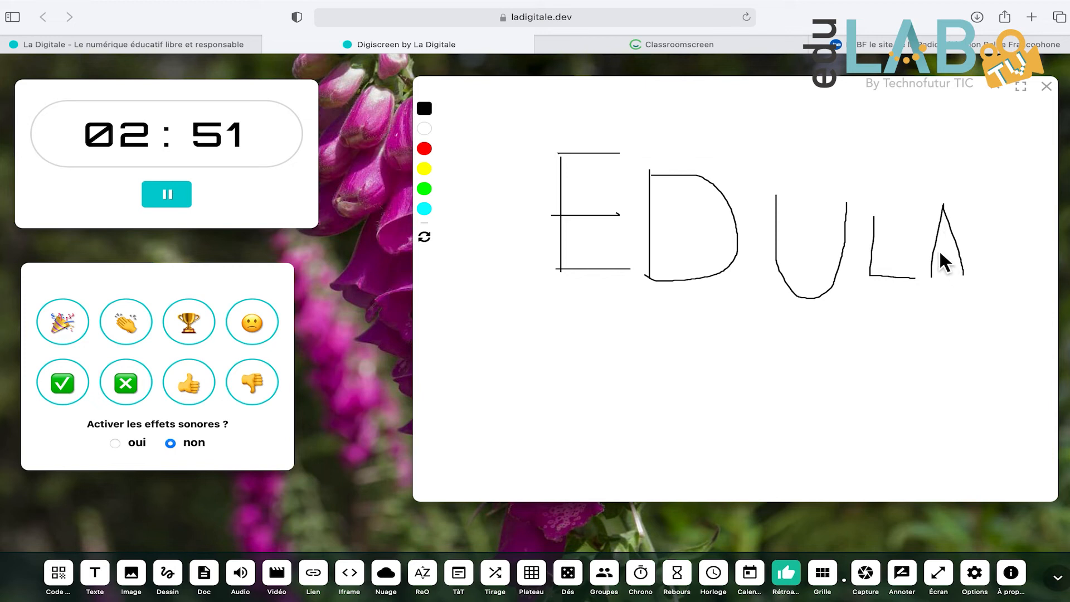
mouse_move(984, 216)
mouse_down()
mouse_move(989, 277)
mouse_move(1008, 224)
mouse_up()
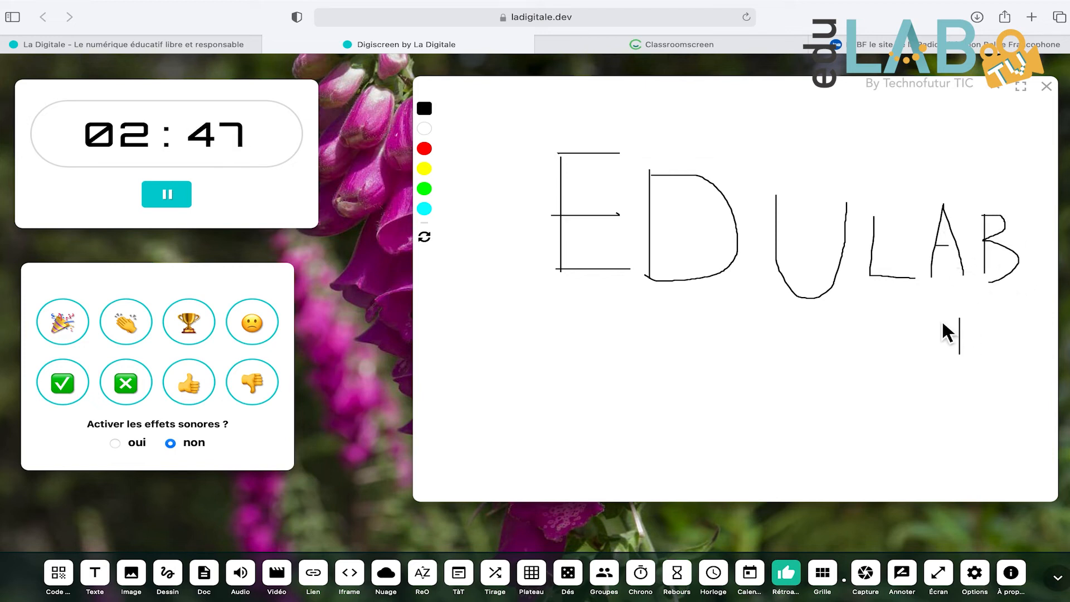
drag(979, 322, 983, 348)
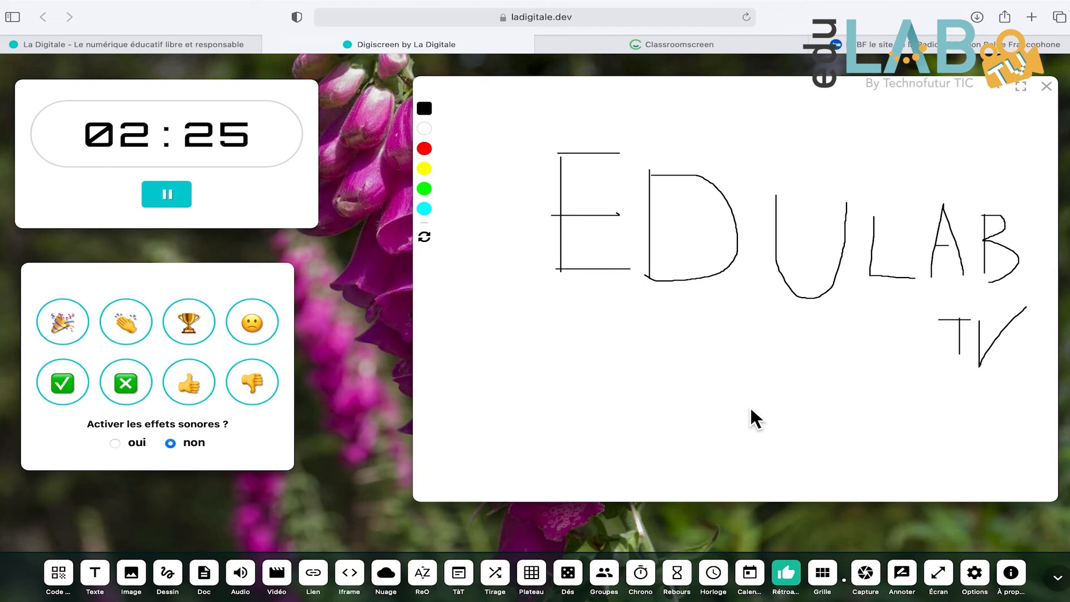
- Open the downloaded screen capture capture_1632831648911.jpg to view it, and return to the board
click(977, 16)
click(914, 85)
double_click(914, 86)
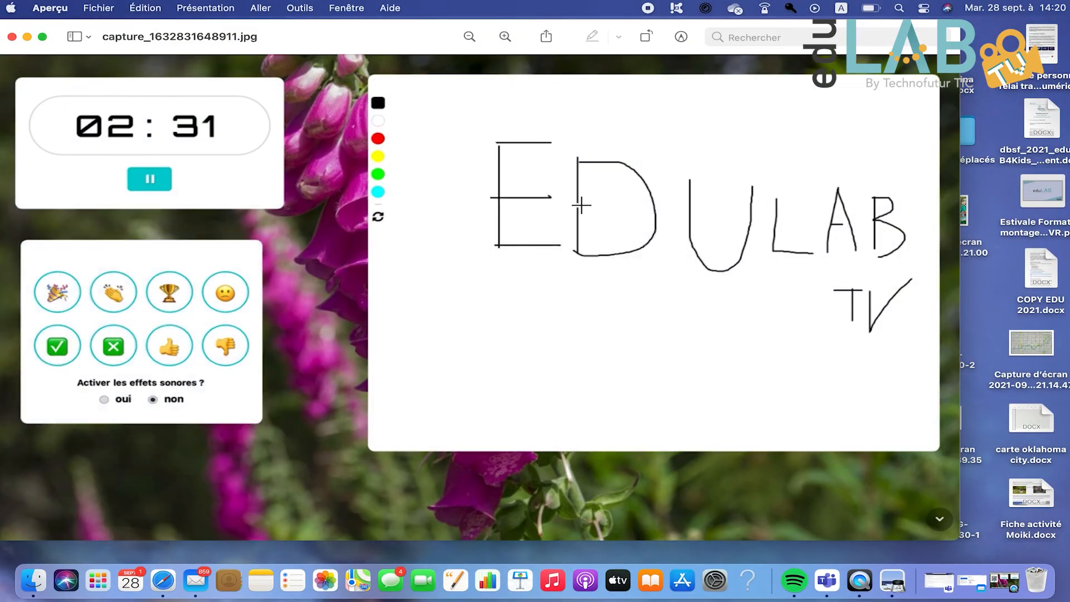
click(43, 37)
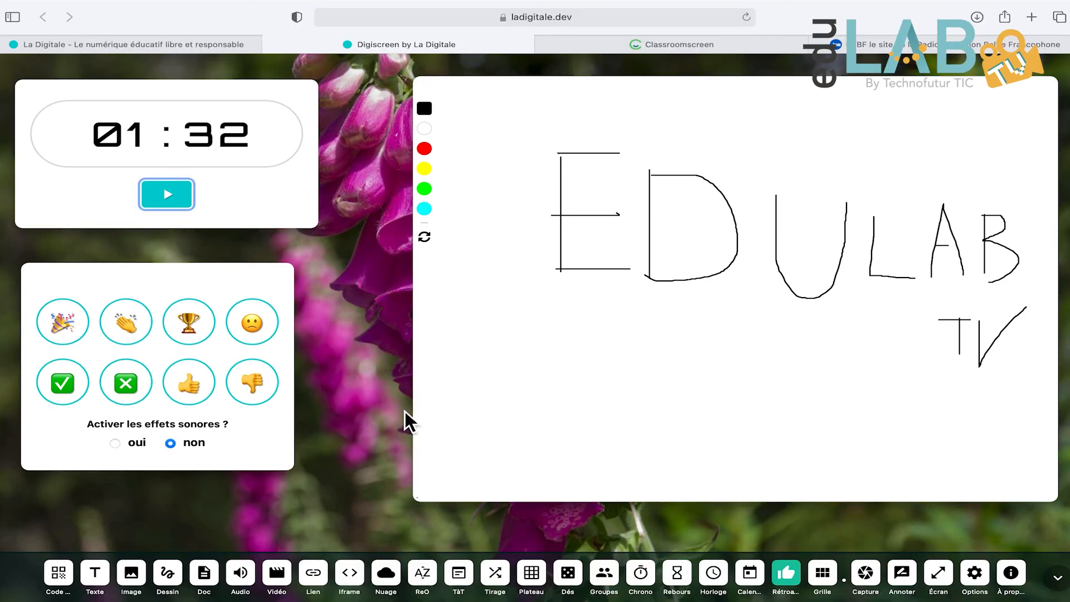
- In the board options, disable the modules Lien, Contenu intégré, Nuage de mots, Remise en ordre, Texte à trous and Tirage au sort
click(981, 577)
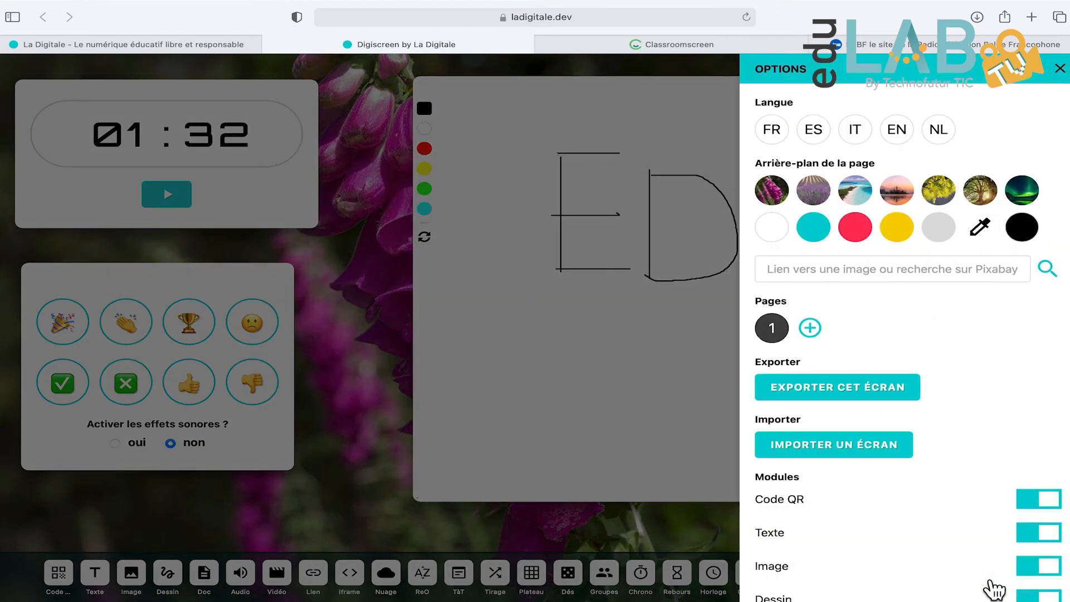
click(1059, 68)
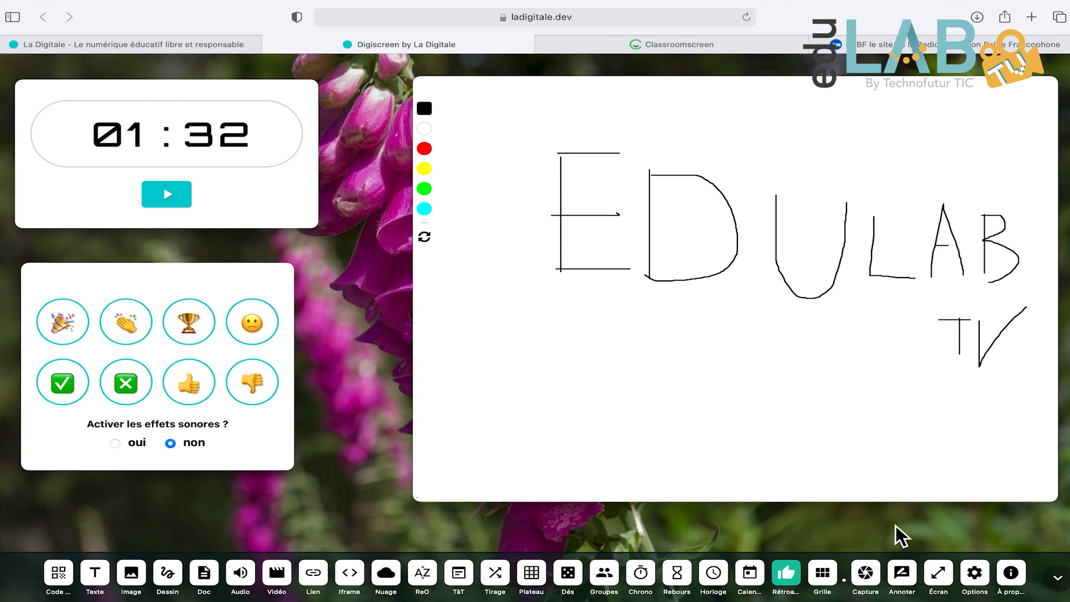
click(985, 583)
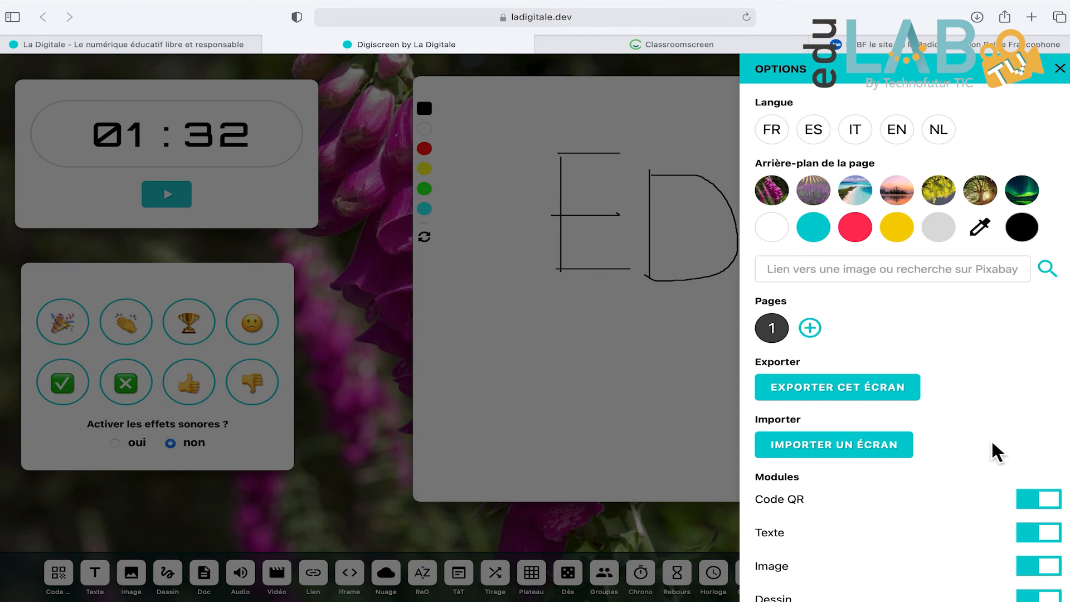
scroll(997, 451, down, 5)
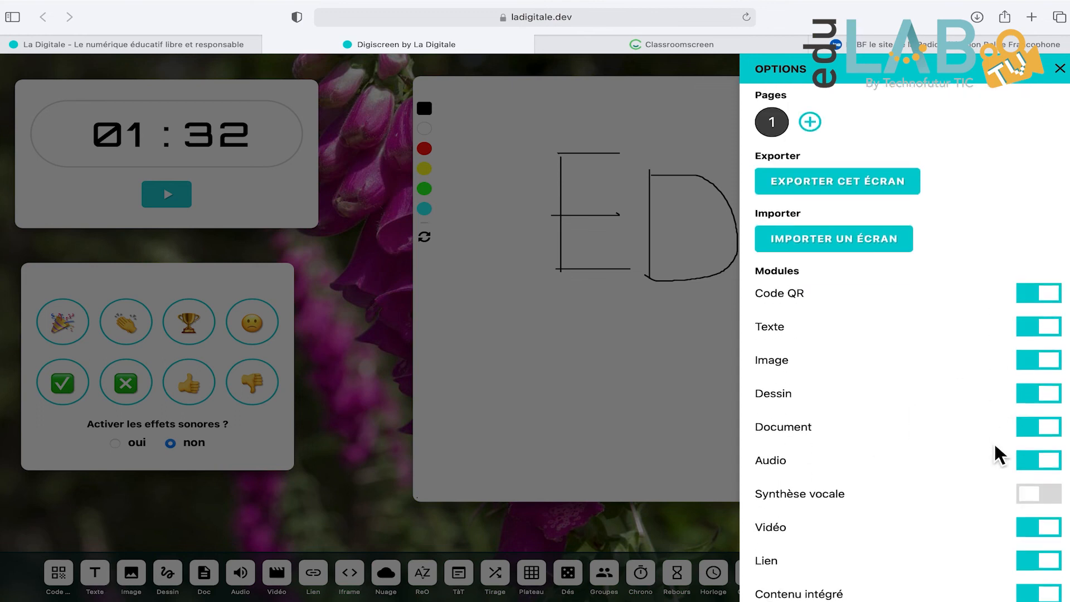
scroll(997, 451, down, 2)
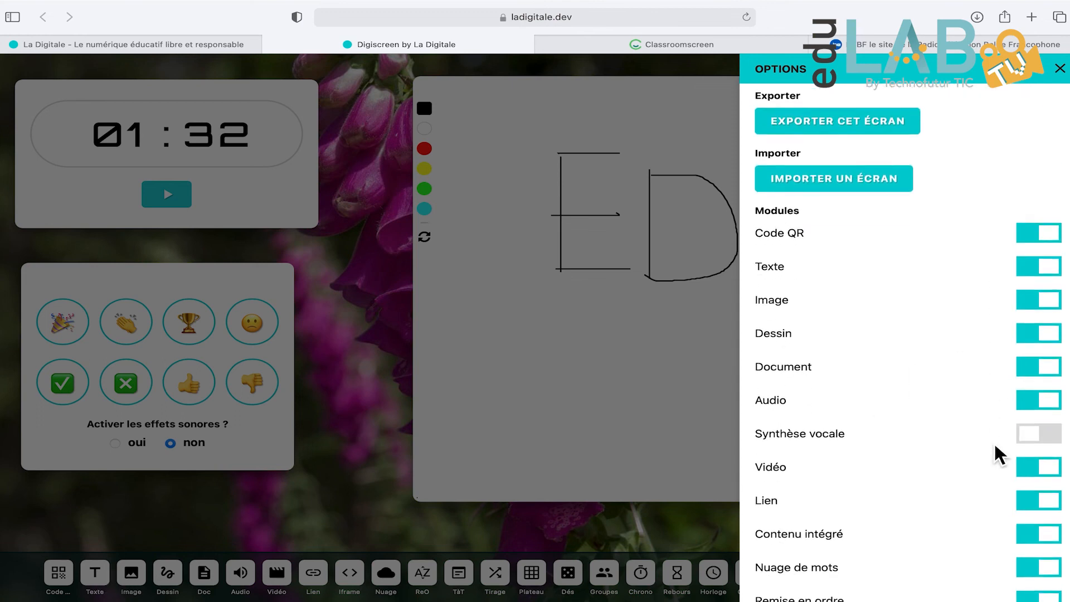
click(1050, 427)
click(1047, 461)
click(1046, 492)
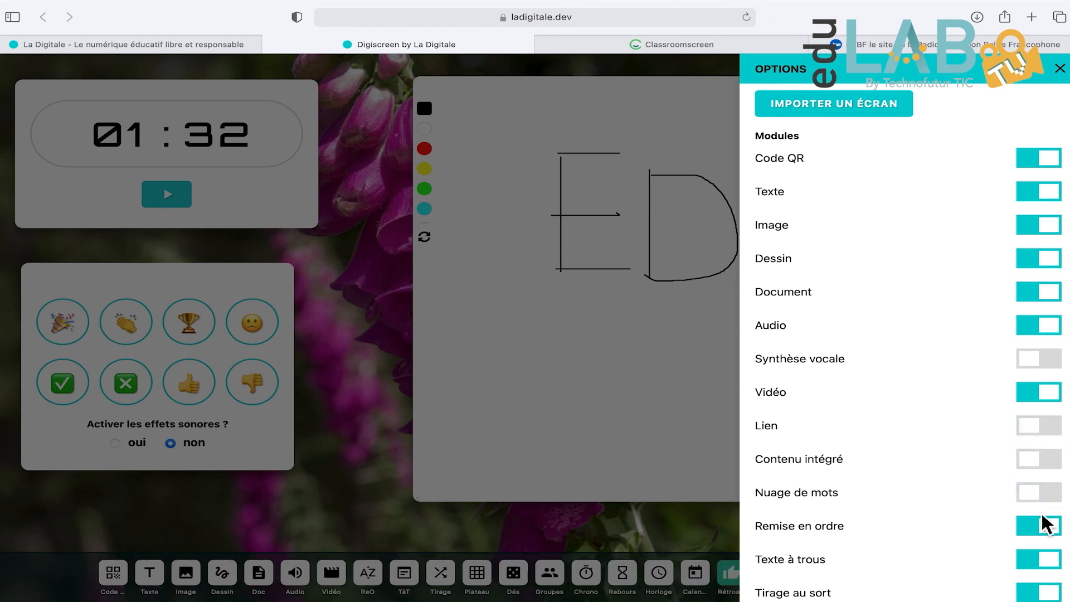
click(1047, 526)
click(1046, 558)
click(1047, 592)
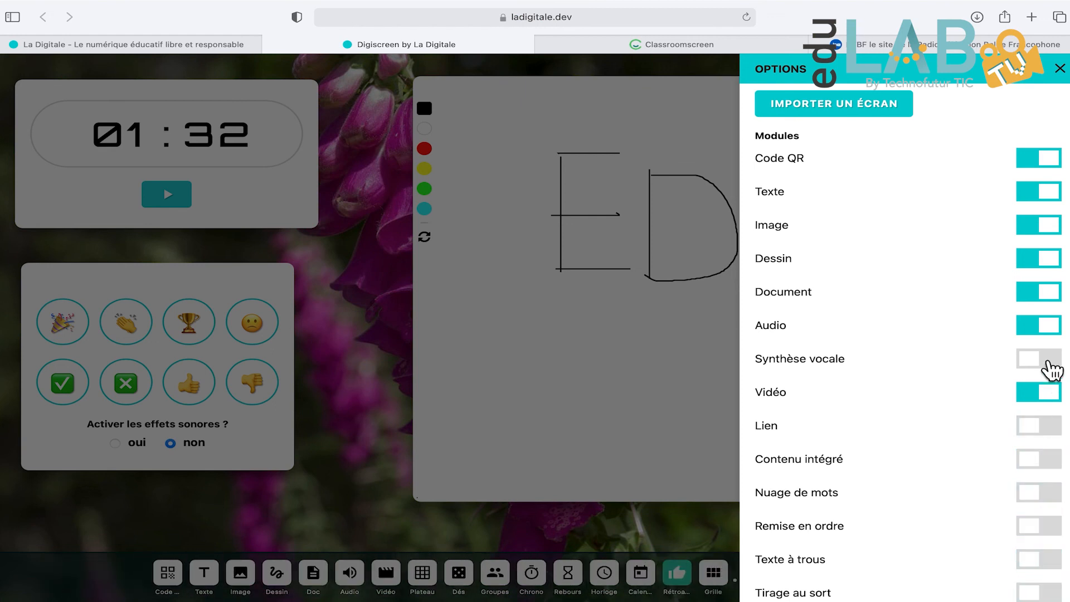
- Disable the Vidéo, Audio, Document, Dessin and Image modules in the board options
click(1050, 397)
click(1054, 334)
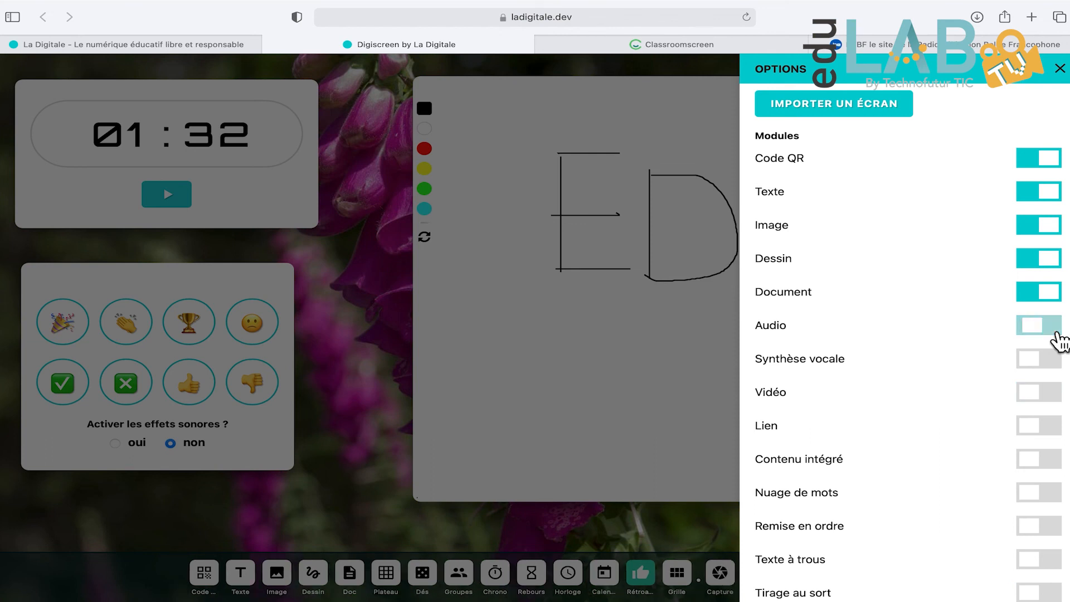
click(1055, 301)
click(1053, 261)
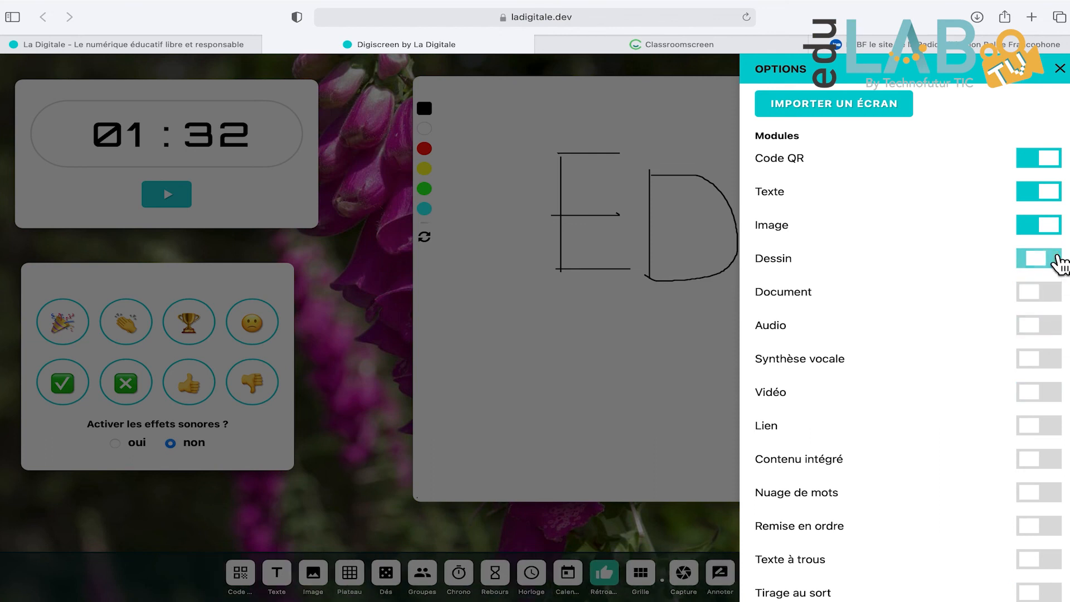
click(1052, 226)
- Disable the Horloge, Calendrier, Rétroaction, Grille and Compte à rebours modules, and return to the start of the options
scroll(1003, 462, down, 3)
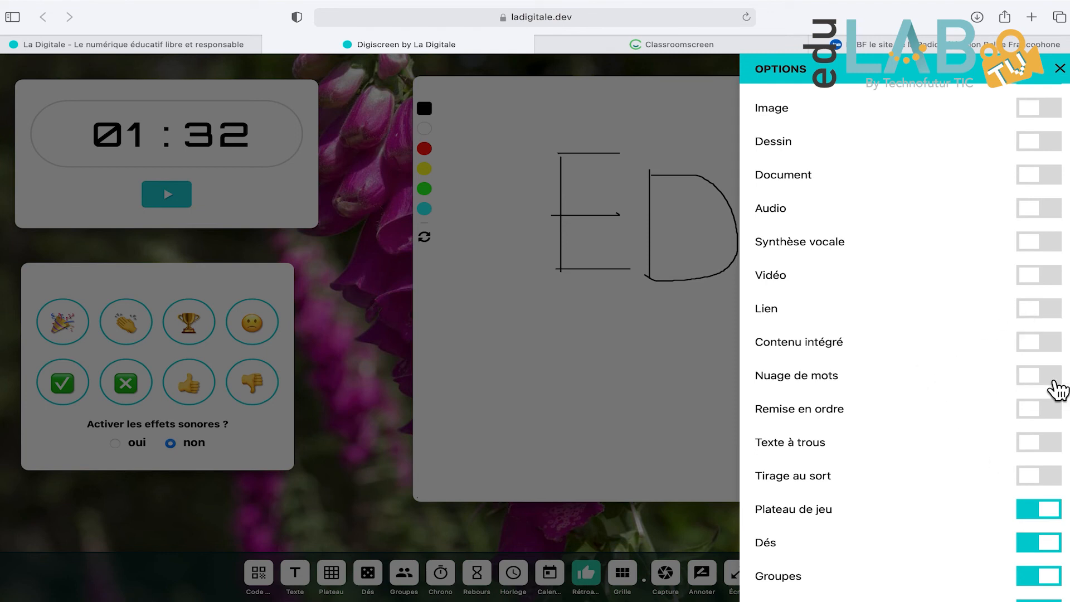
scroll(1054, 384, down, 6)
click(1044, 433)
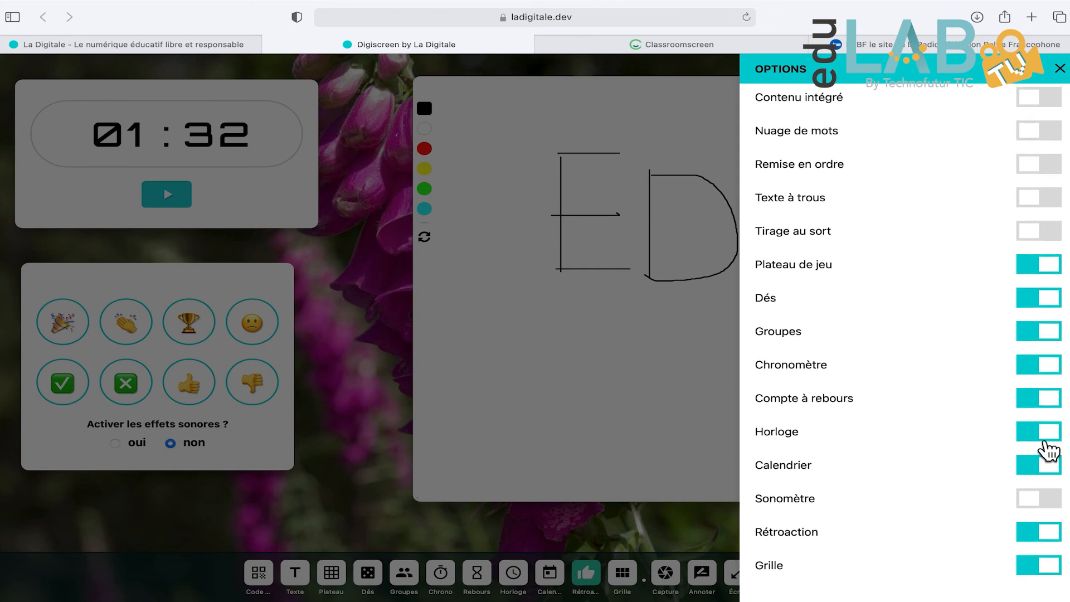
click(1043, 473)
click(1043, 532)
click(1043, 566)
click(1044, 399)
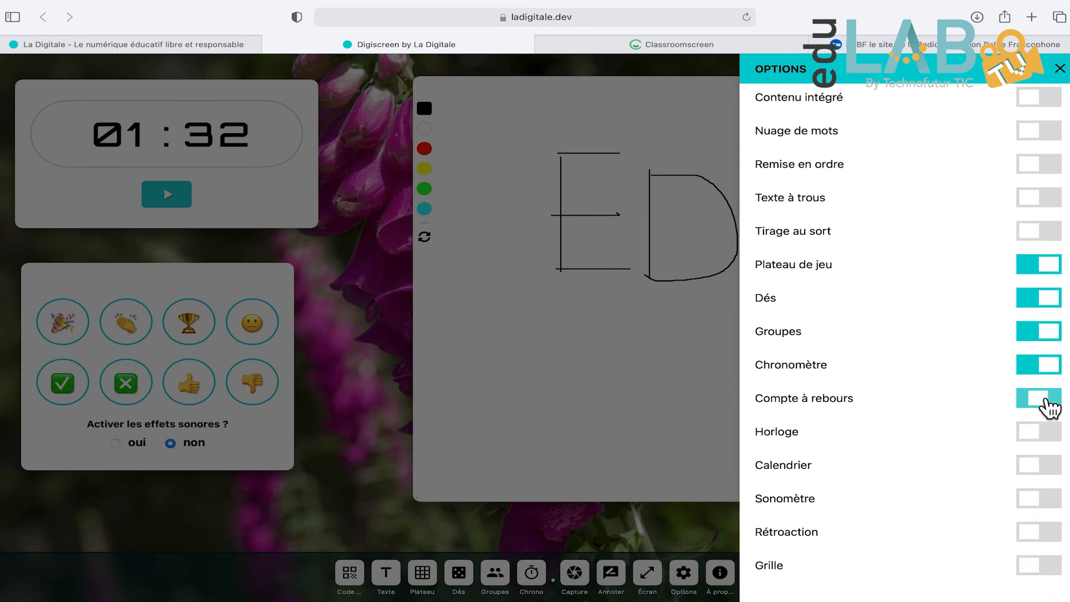
scroll(931, 428, up, 12)
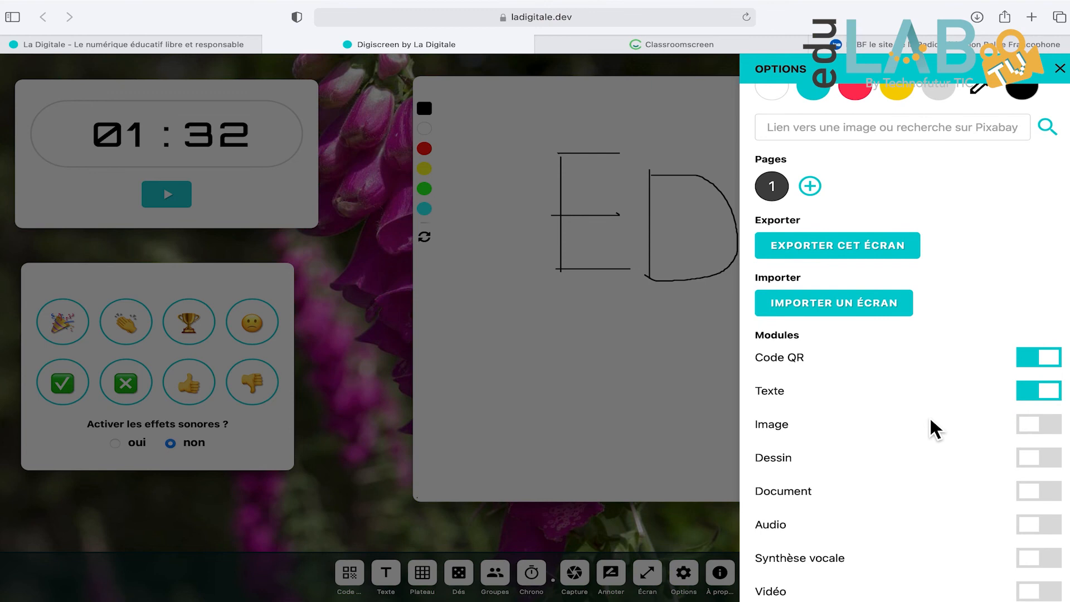
scroll(937, 429, up, 3)
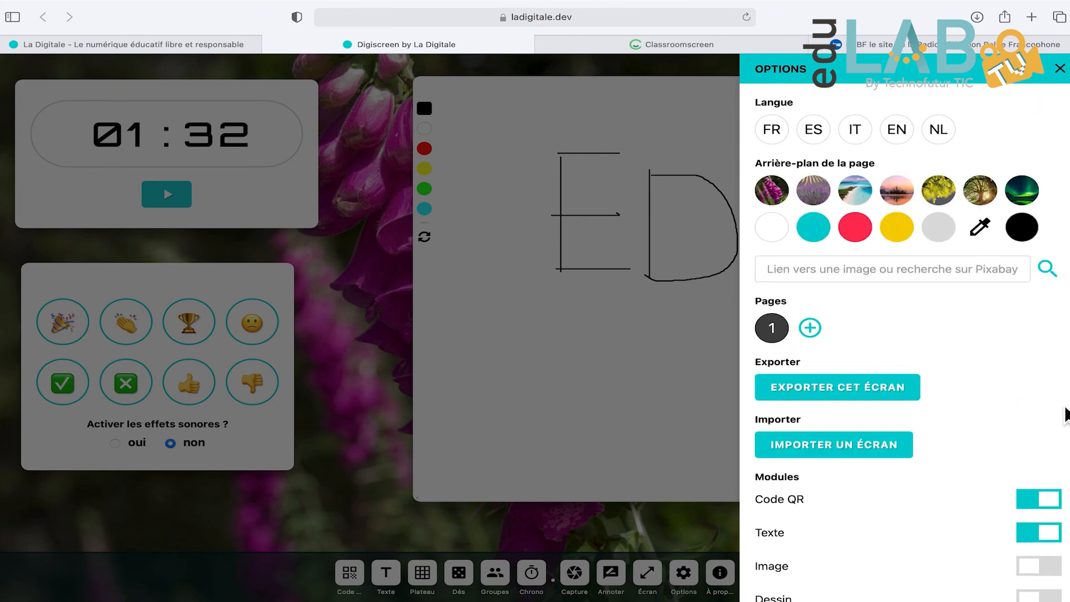